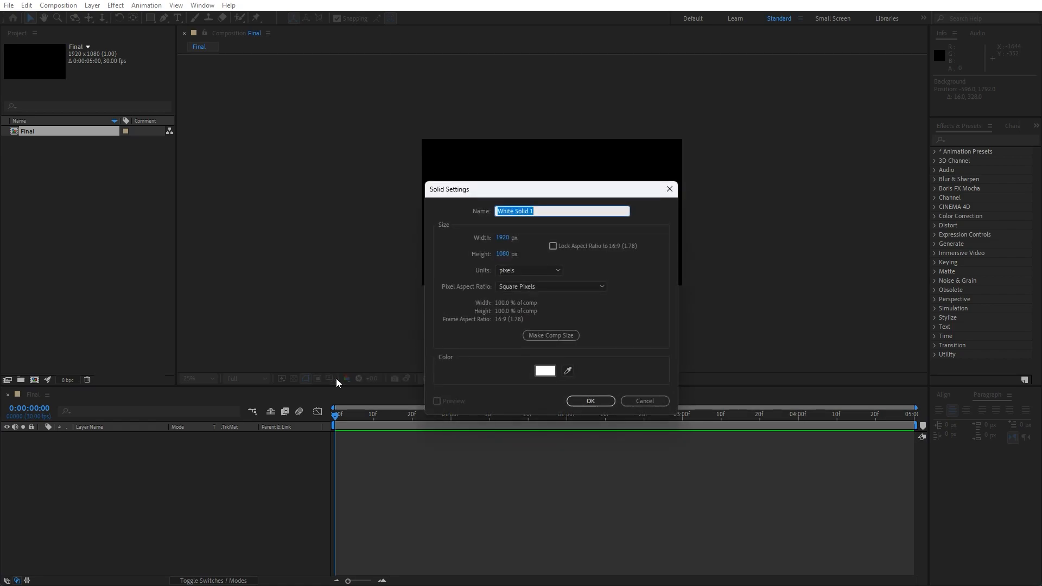
# Create the white 1920 x 1080 px solid with the name Background and apply the 4-Color Gradient effect to it
pyautogui.write('Background')
pyautogui.click(592, 401)
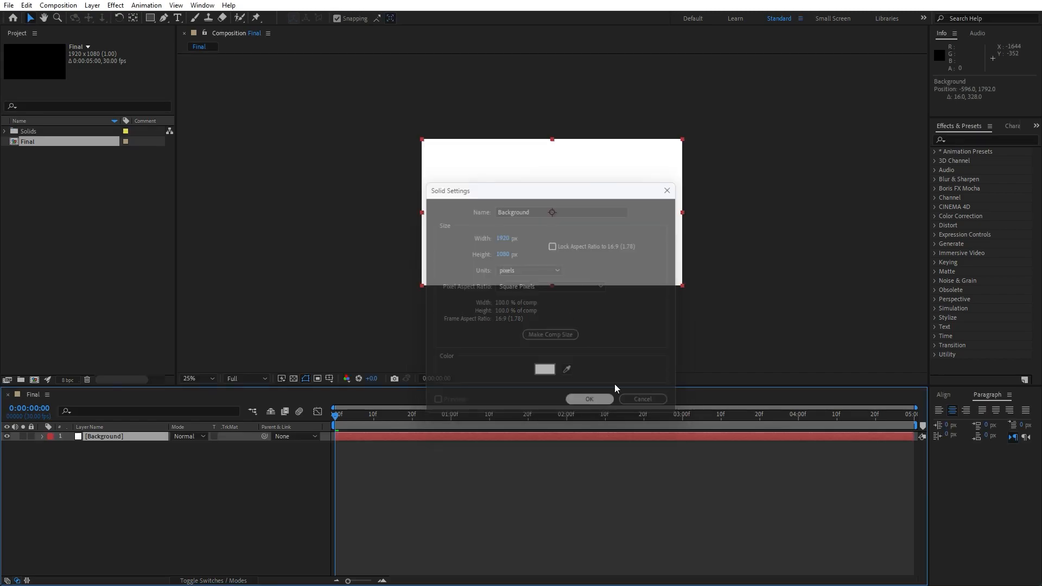
pyautogui.click(961, 139)
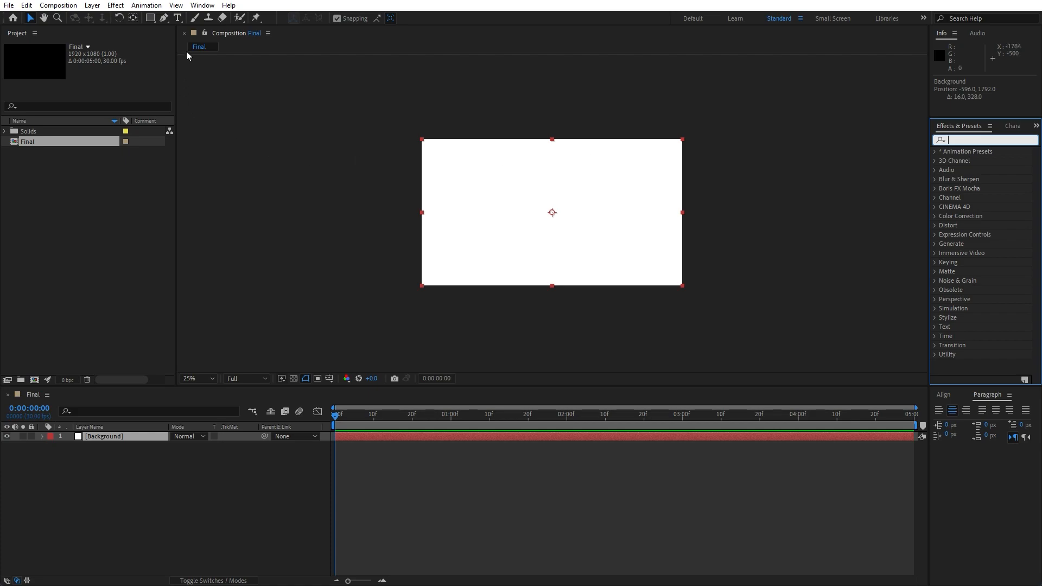
pyautogui.click(202, 5)
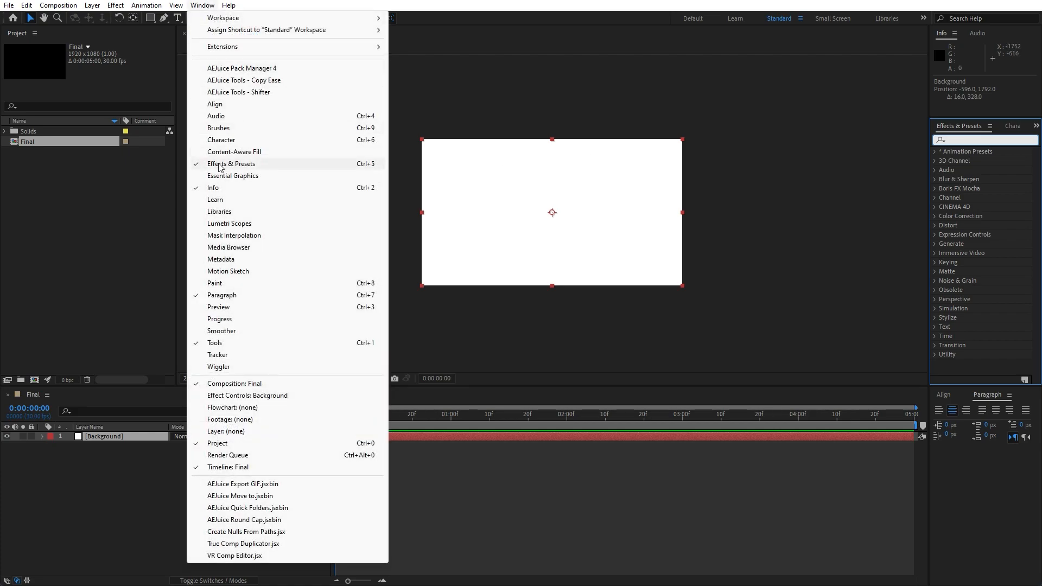
pyautogui.click(977, 138)
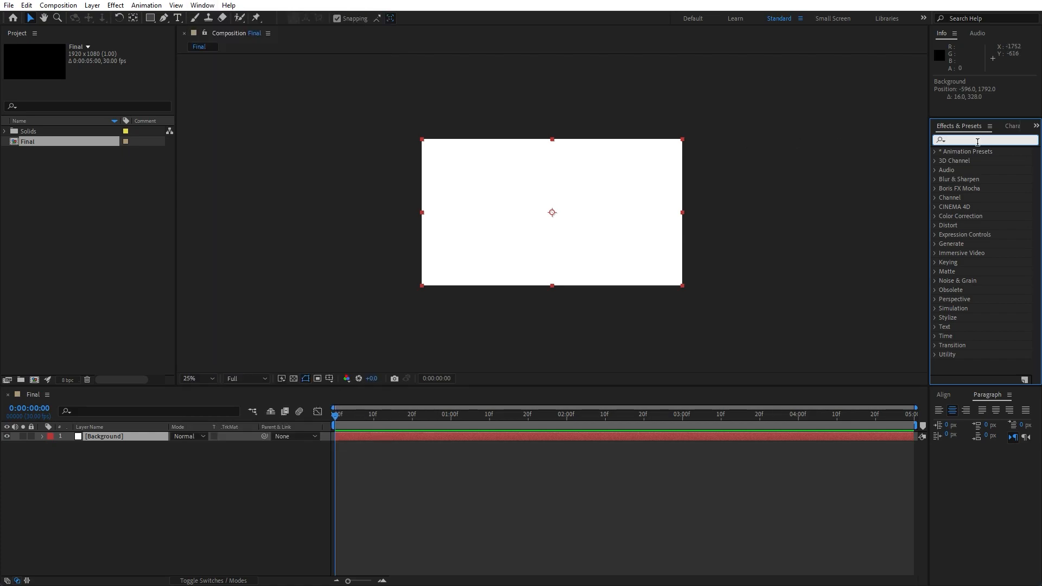
pyautogui.write('4-')
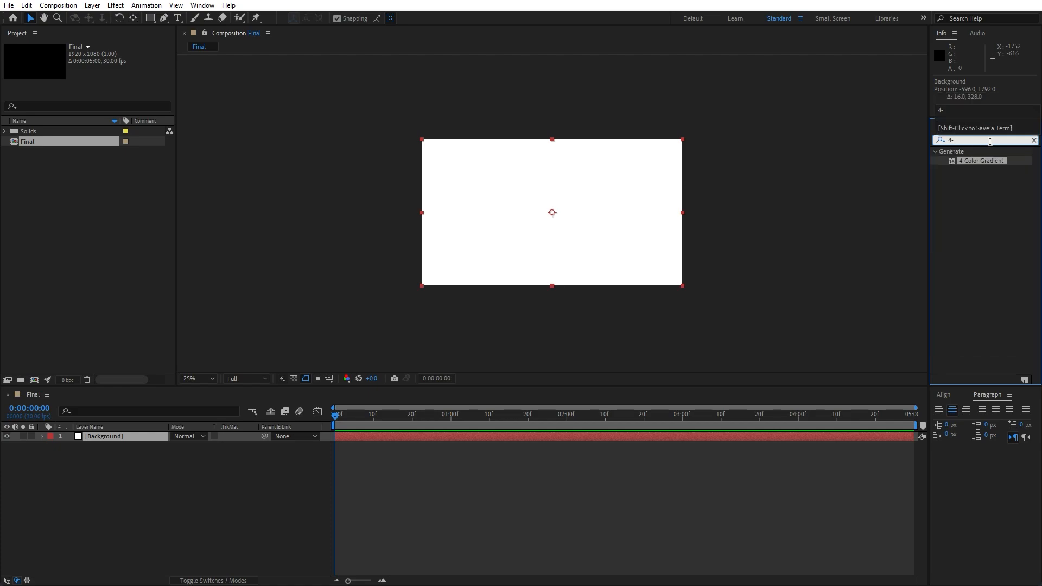
pyautogui.moveTo(986, 164); pyautogui.dragTo(118, 438)
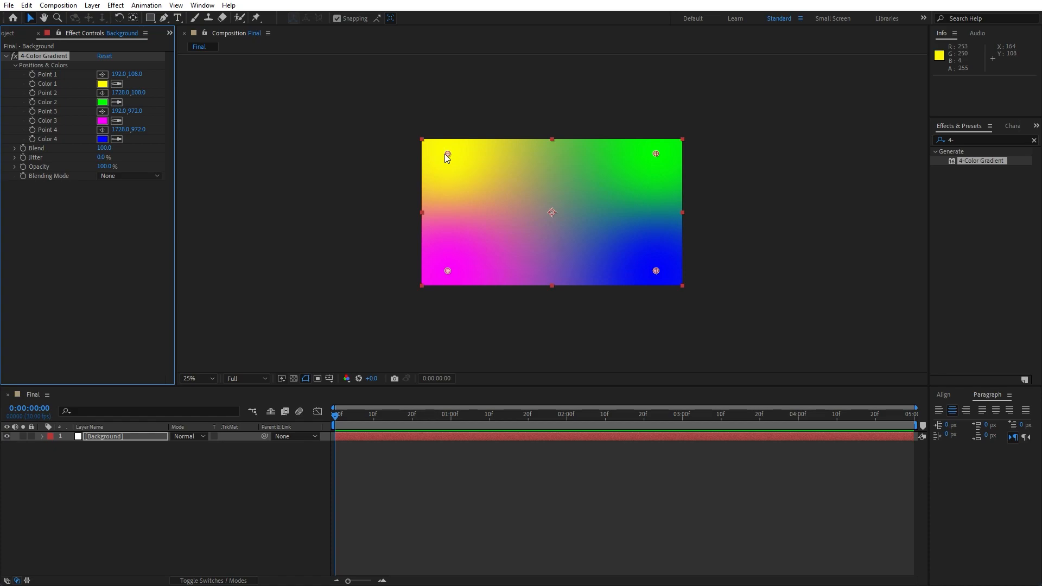
# Move gradient points 1 to 4 outside the frame, to about (-80, -60), (2140, -48), (-320, 1828) and (1968, 1208)
pyautogui.moveTo(448, 153); pyautogui.dragTo(410, 131)
pyautogui.moveTo(658, 154); pyautogui.dragTo(714, 132)
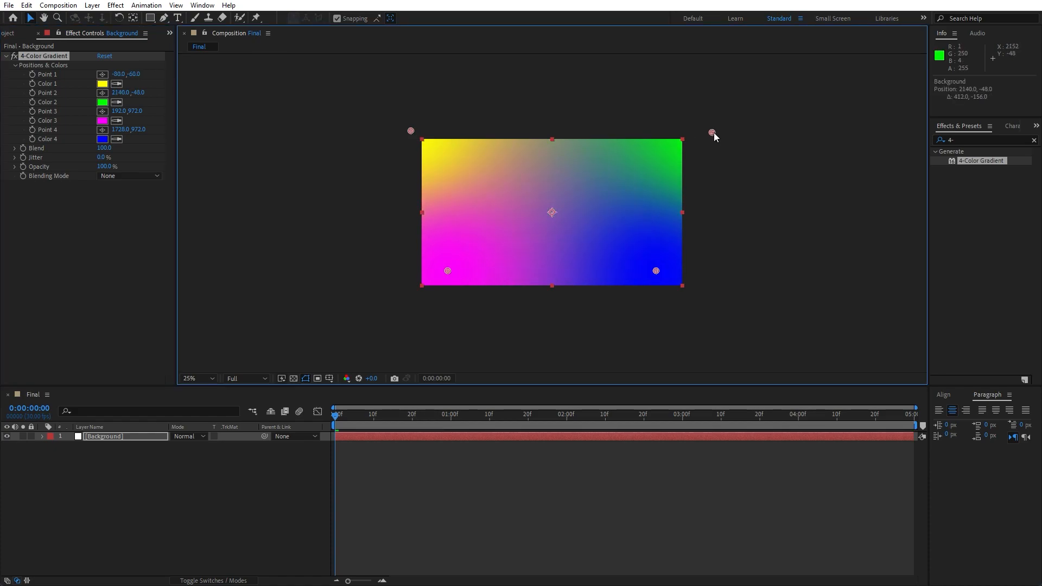
pyautogui.moveTo(657, 272); pyautogui.dragTo(688, 301)
pyautogui.press(',')
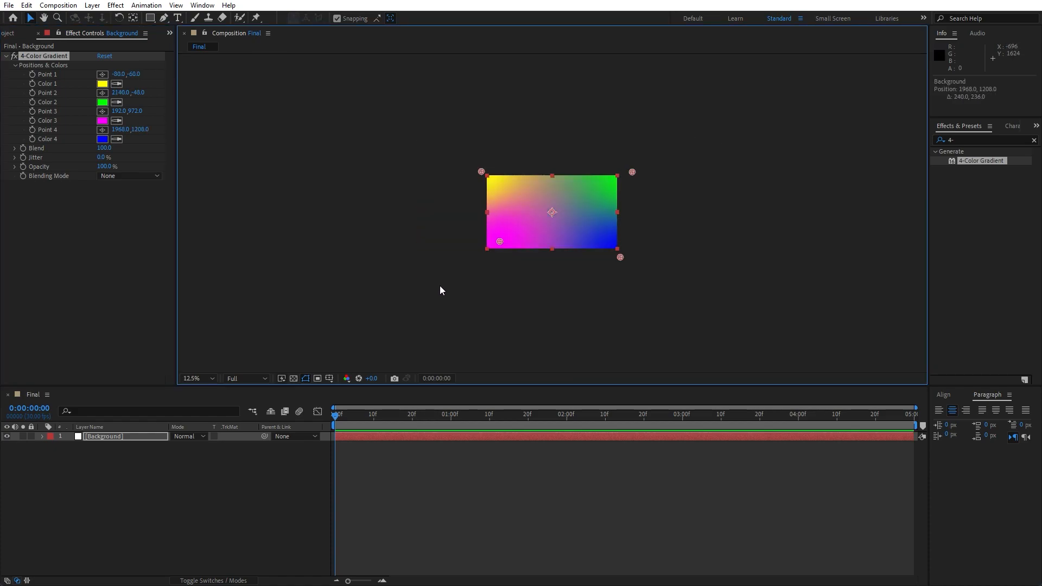
pyautogui.moveTo(498, 240); pyautogui.dragTo(465, 299)
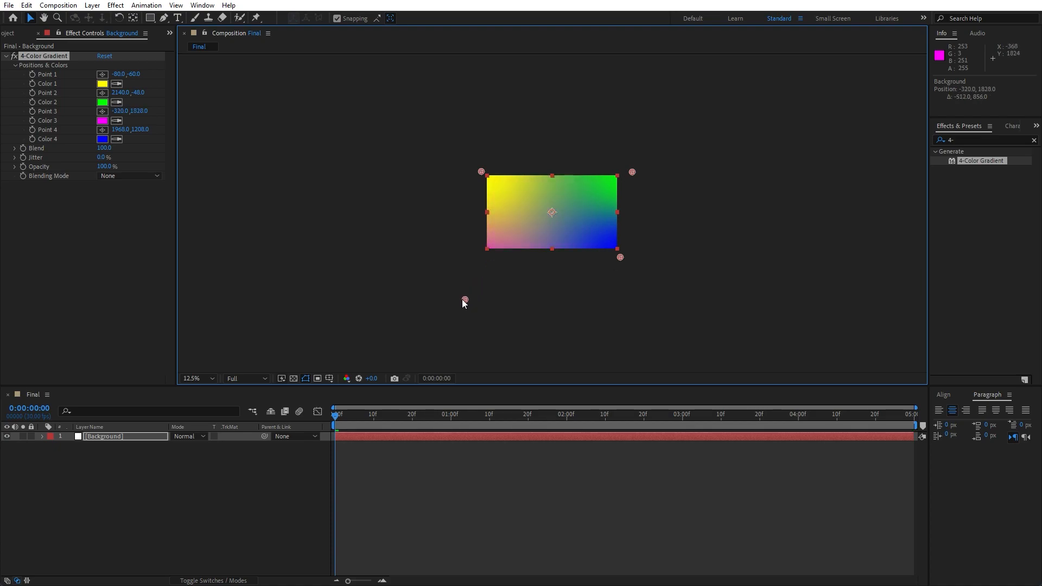
# Set the gradient's Color 1 to dark blue 00219C and sample the same colour for Color 2
pyautogui.click(102, 83)
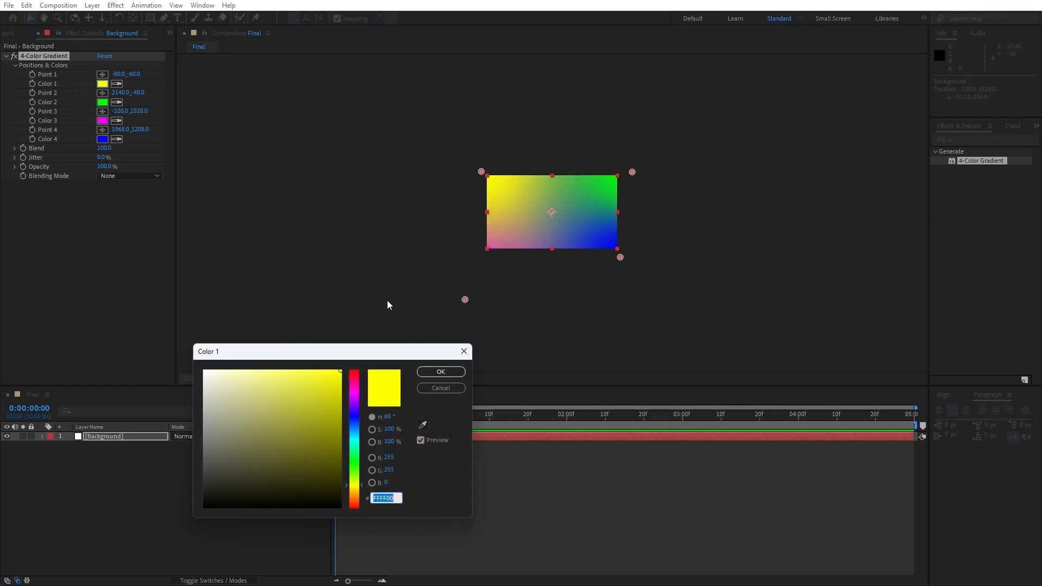
pyautogui.click(360, 422)
pyautogui.click(341, 423)
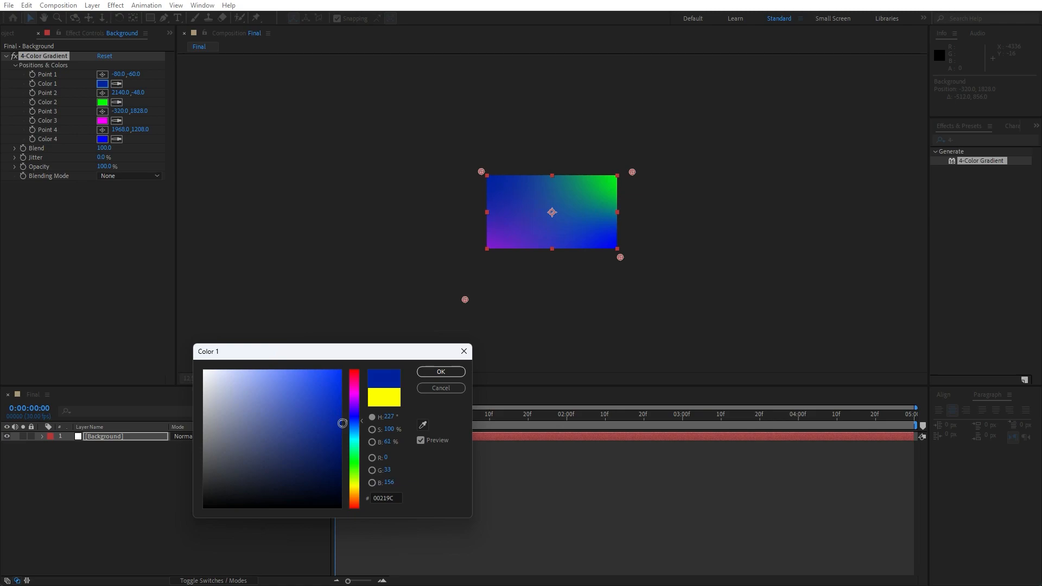
pyautogui.click(450, 375)
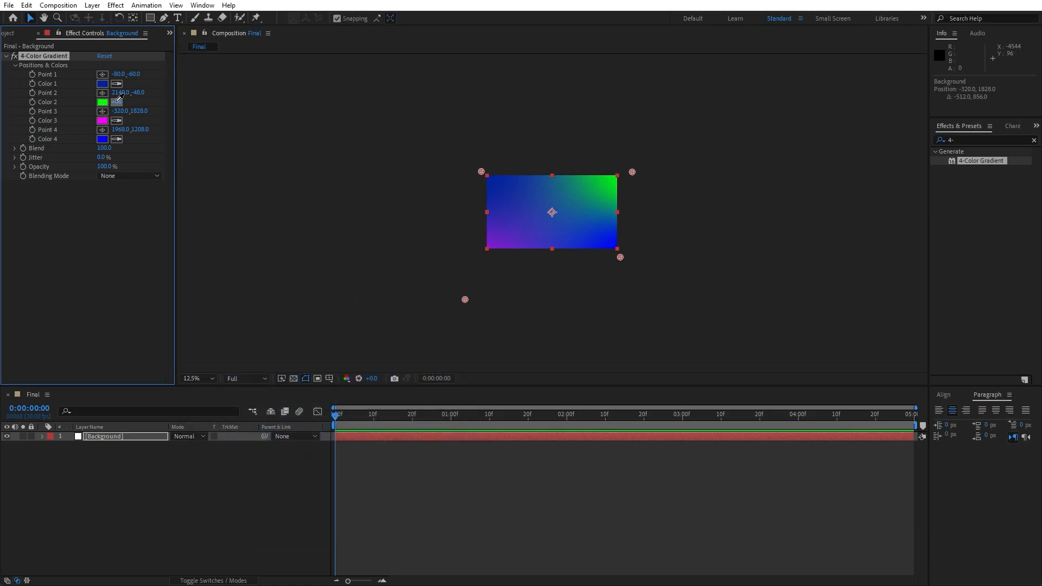
pyautogui.click(102, 84)
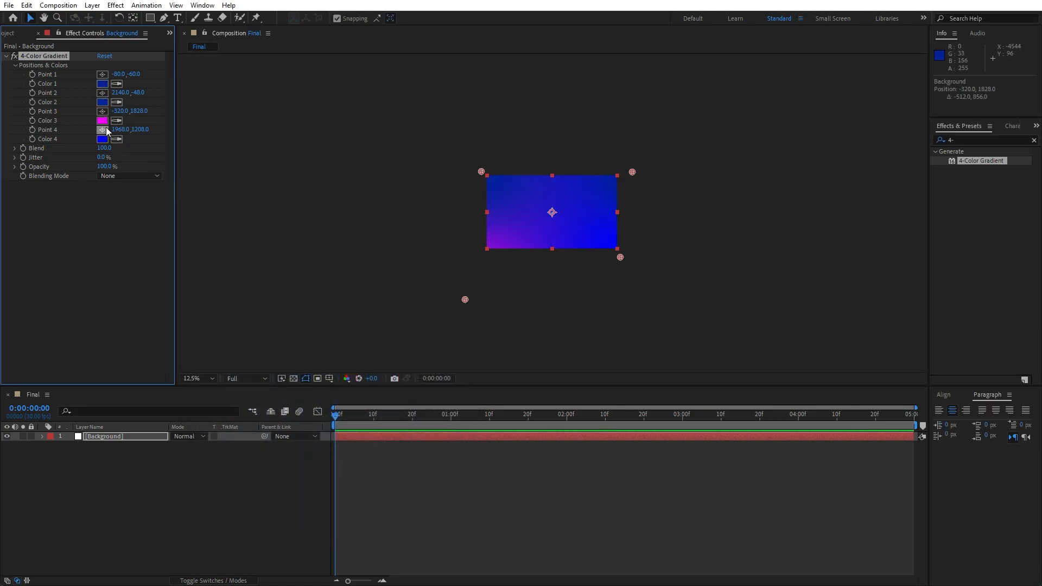
# Set the gradient's Color 3 to turquoise and Color 4 to blue 0C1BDB, and close the effect's settings
pyautogui.click(102, 120)
pyautogui.moveTo(357, 433); pyautogui.dragTo(357, 442)
pyautogui.click(440, 372)
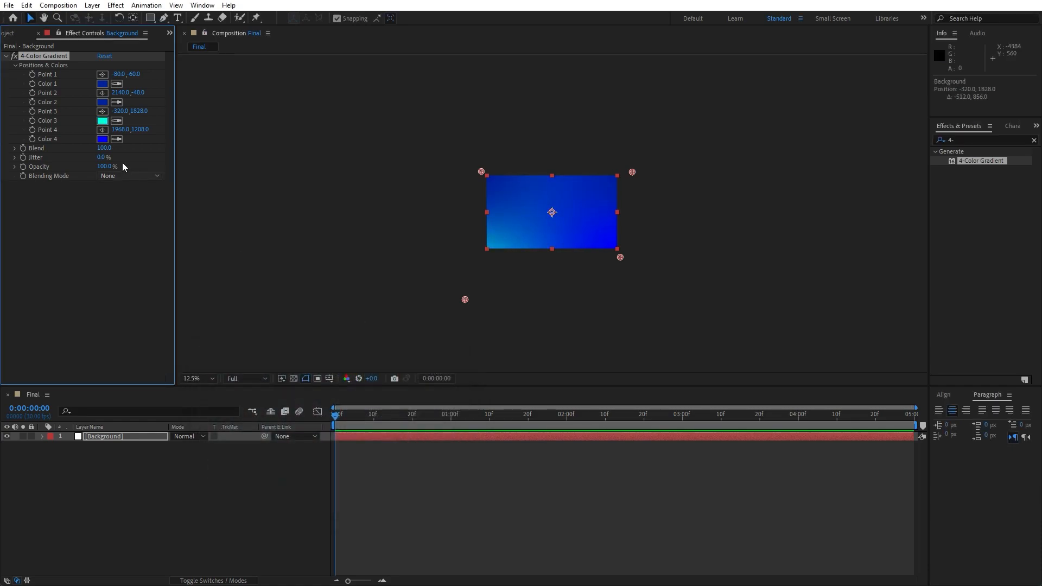
pyautogui.click(102, 139)
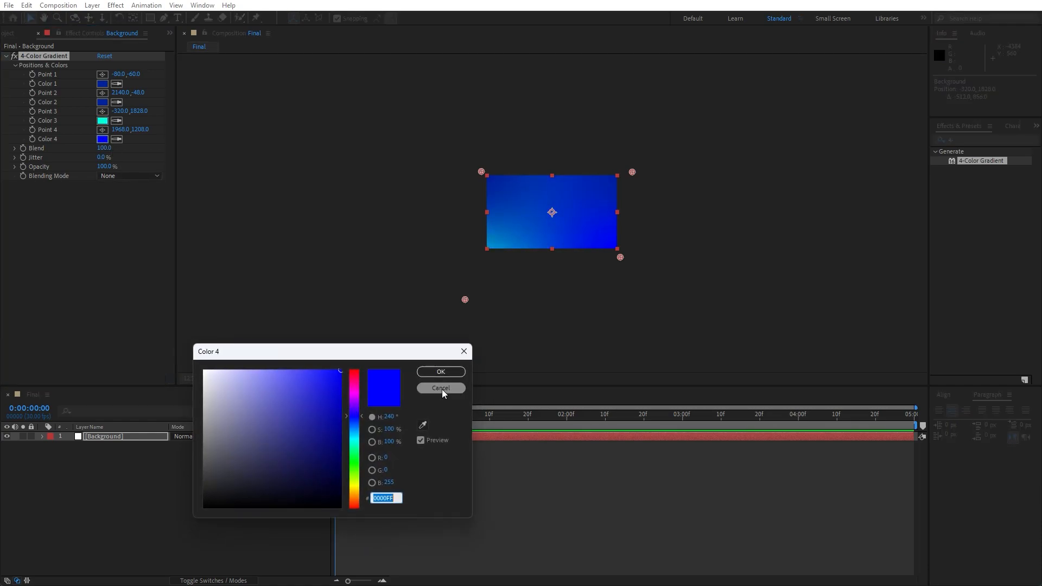
pyautogui.moveTo(356, 417); pyautogui.dragTo(357, 418)
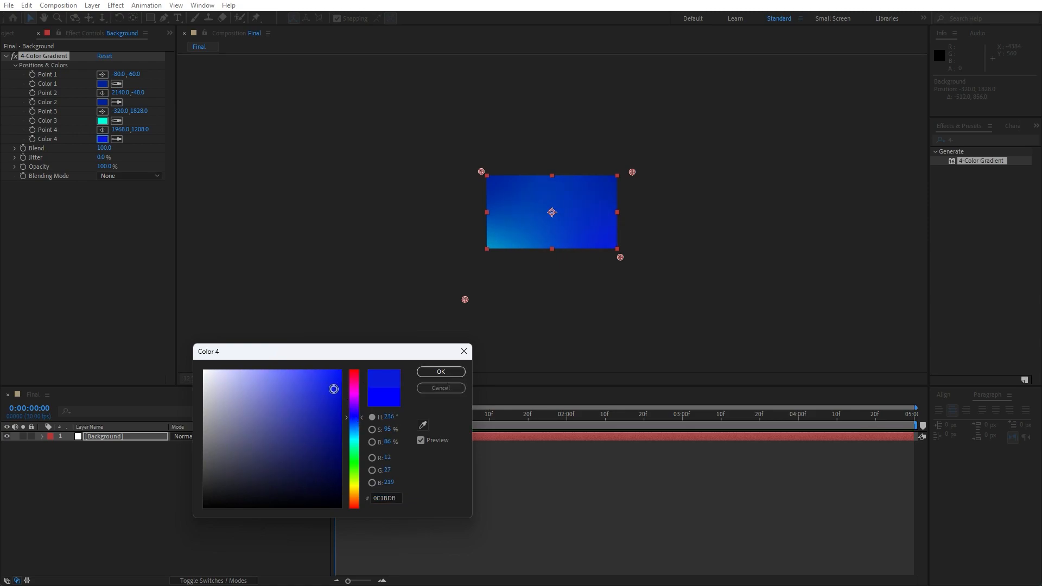
pyautogui.click(441, 372)
pyautogui.press('.')
pyautogui.press('.')
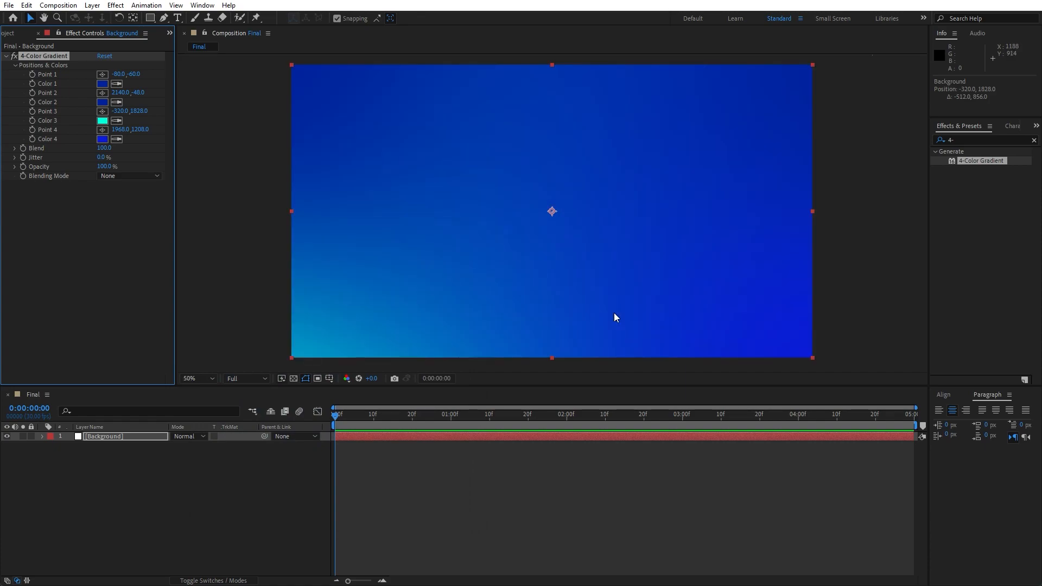
pyautogui.click(211, 382)
pyautogui.click(211, 401)
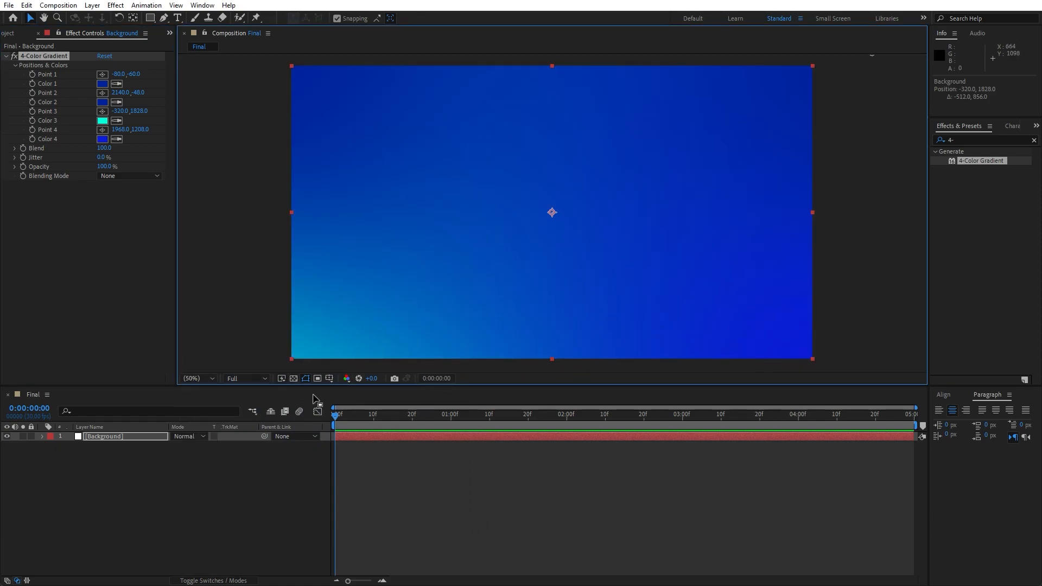
pyautogui.click(6, 56)
pyautogui.click(38, 33)
# Create a white 1920 x 1080 px solid named Star Burst and apply the CC Star Burst effect to it
pyautogui.rightClick(135, 488)
pyautogui.moveTo(207, 359)
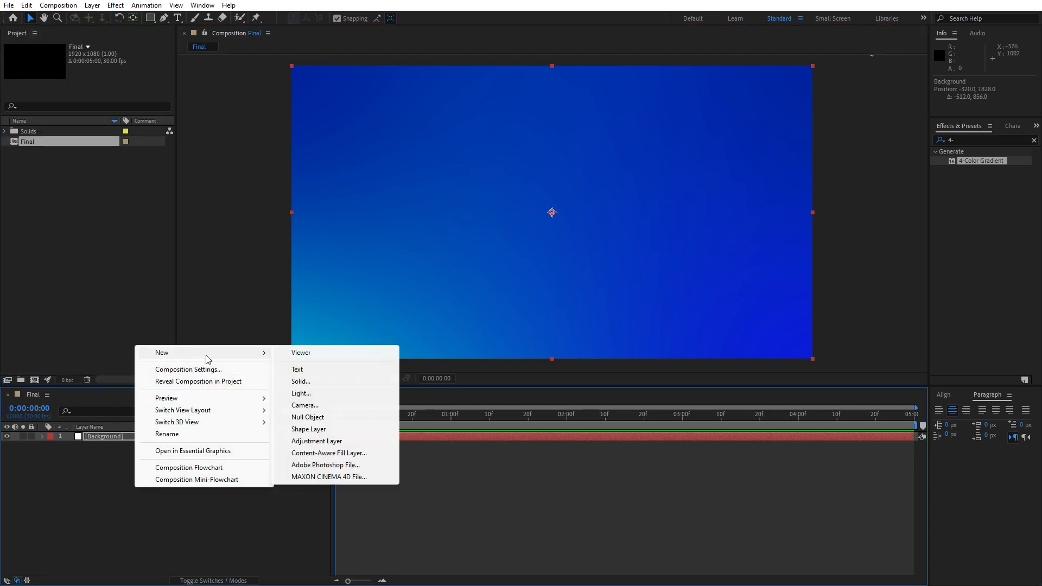
pyautogui.click(331, 381)
pyautogui.write('Star Burst')
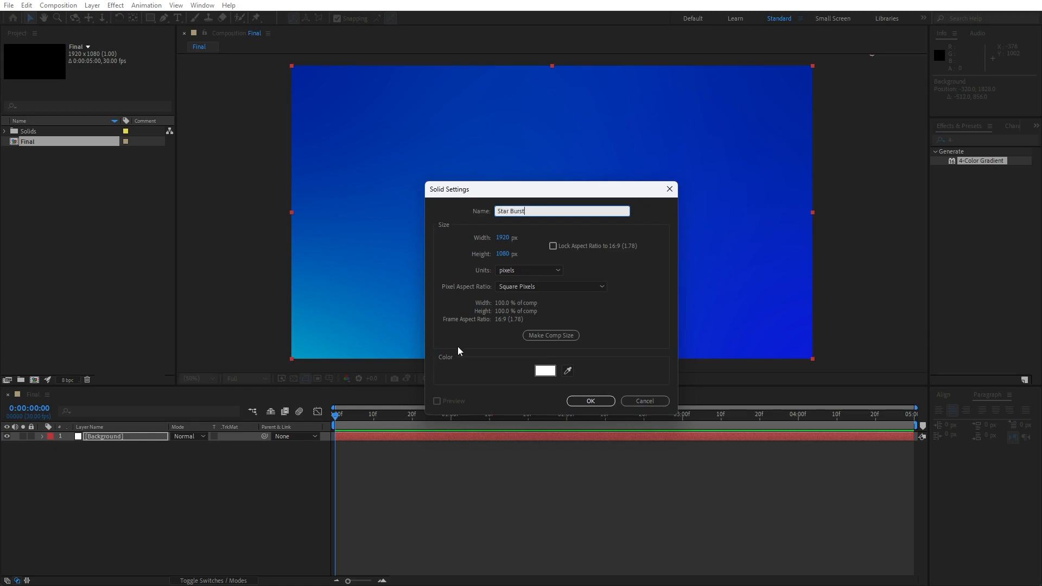
pyautogui.click(593, 401)
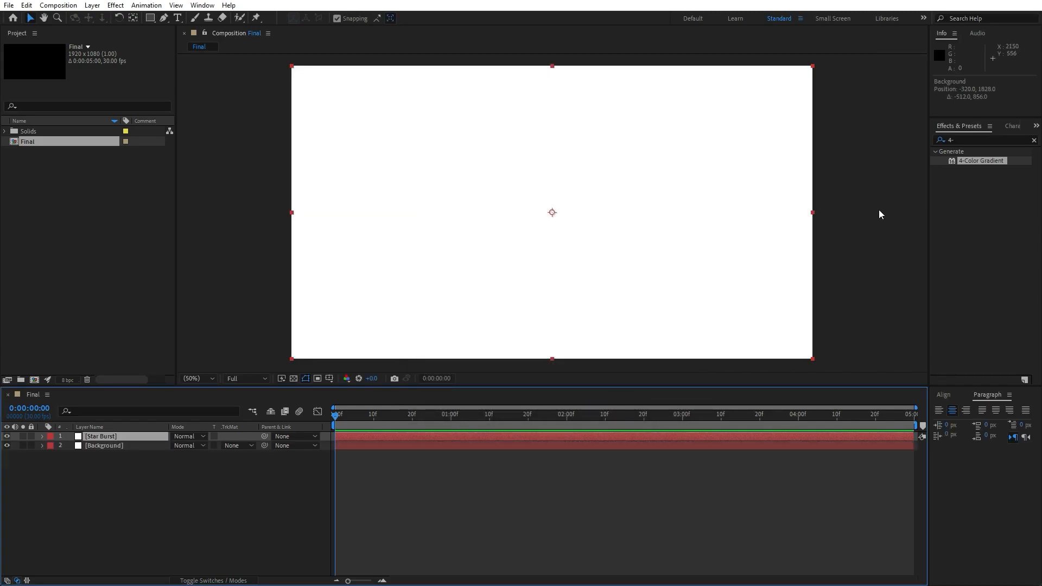
pyautogui.click(976, 140)
pyautogui.write('cc star')
pyautogui.moveTo(977, 161); pyautogui.dragTo(128, 437)
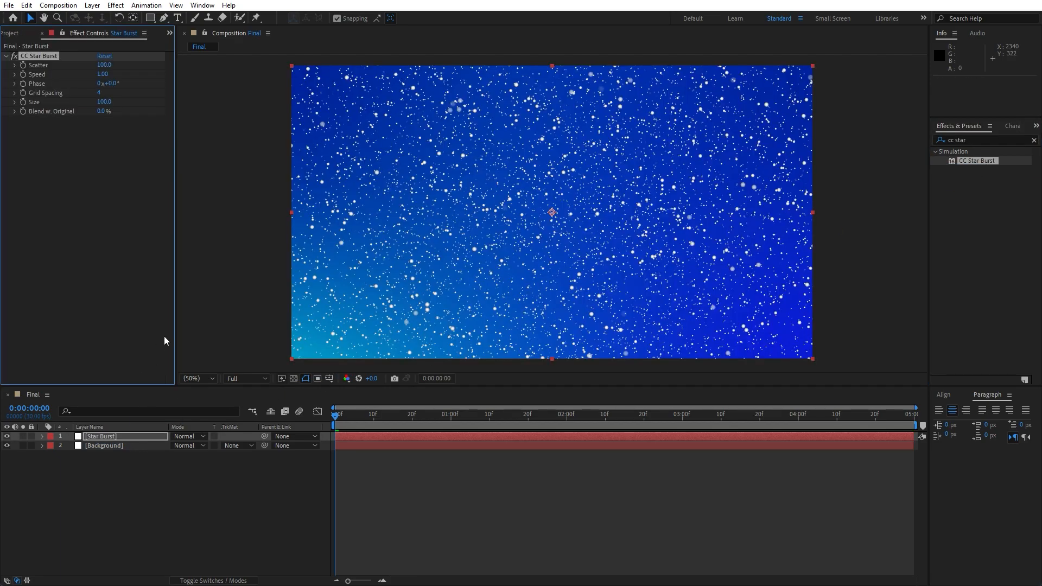
# Set the CC Star Burst effect's Scatter to 200 and Speed to 0.10
pyautogui.click(106, 66)
pyautogui.write('200')
pyautogui.click(101, 75)
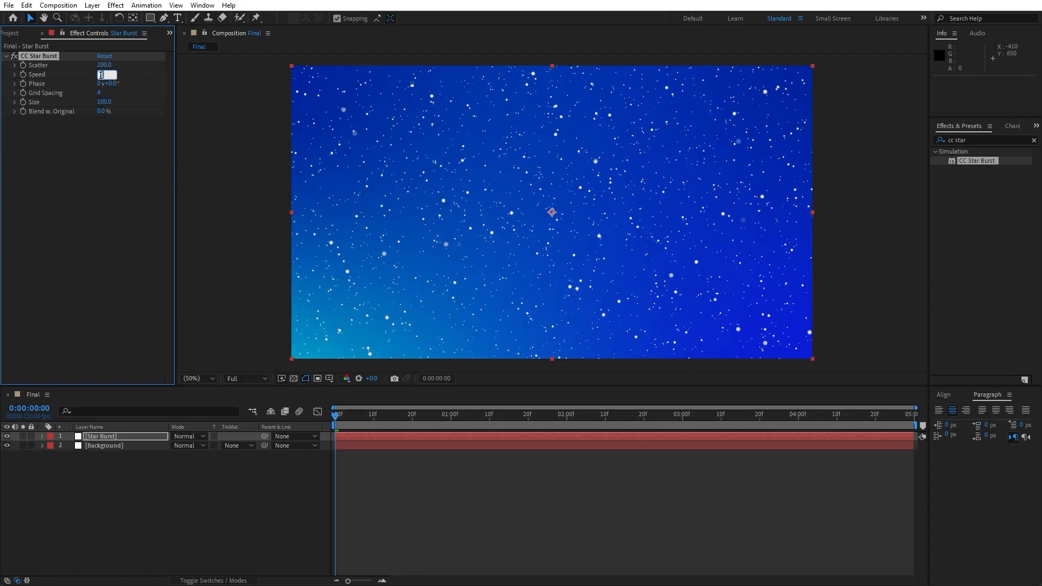
pyautogui.click(52, 188)
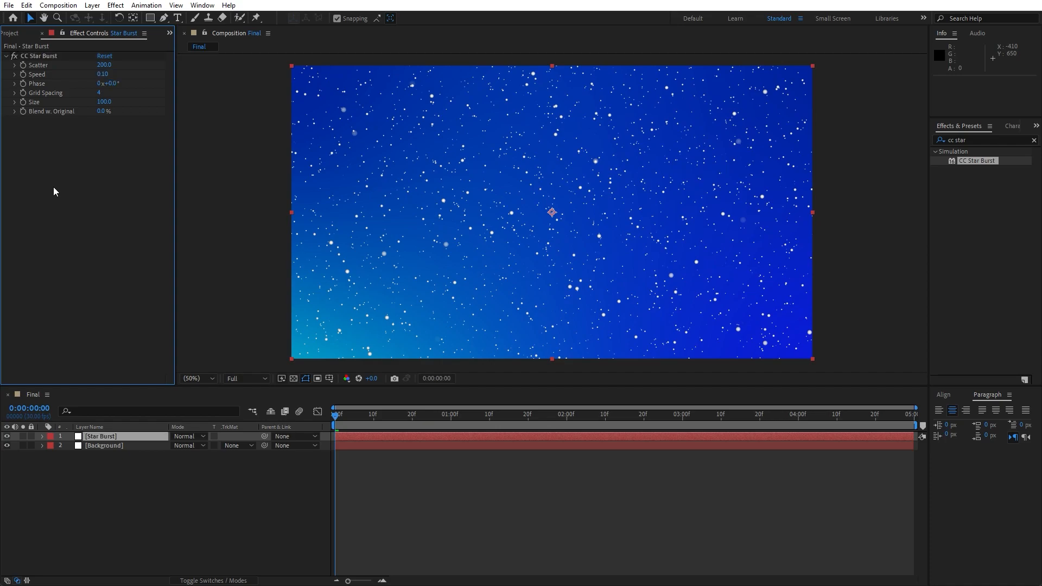
# Set the star effect's Grid Spacing to 5 and Size to 30
pyautogui.click(99, 92)
pyautogui.write('5')
pyautogui.click(103, 177)
pyautogui.click(103, 102)
pyautogui.write('30')
pyautogui.click(119, 210)
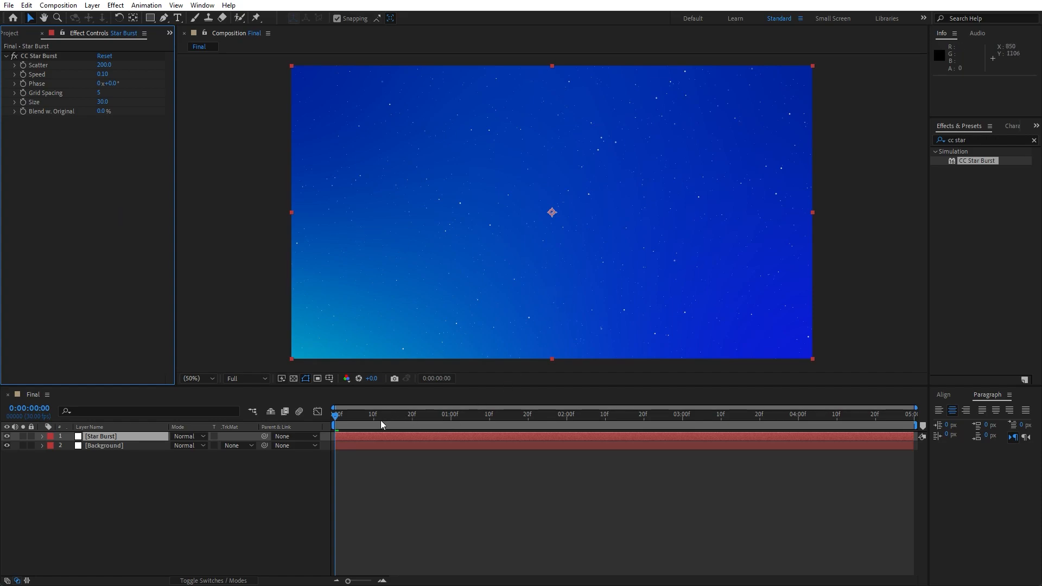
# Preview the star animation and set the CC Star Burst Size to 40
pyautogui.moveTo(381, 420); pyautogui.dragTo(490, 420)
pyautogui.press('space')
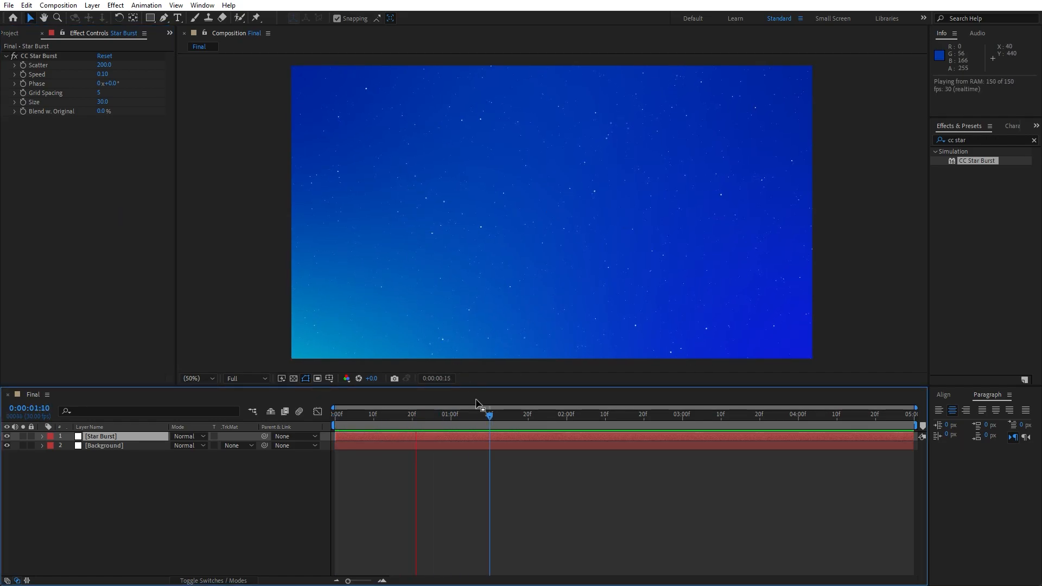
pyautogui.moveTo(433, 422); pyautogui.dragTo(470, 422)
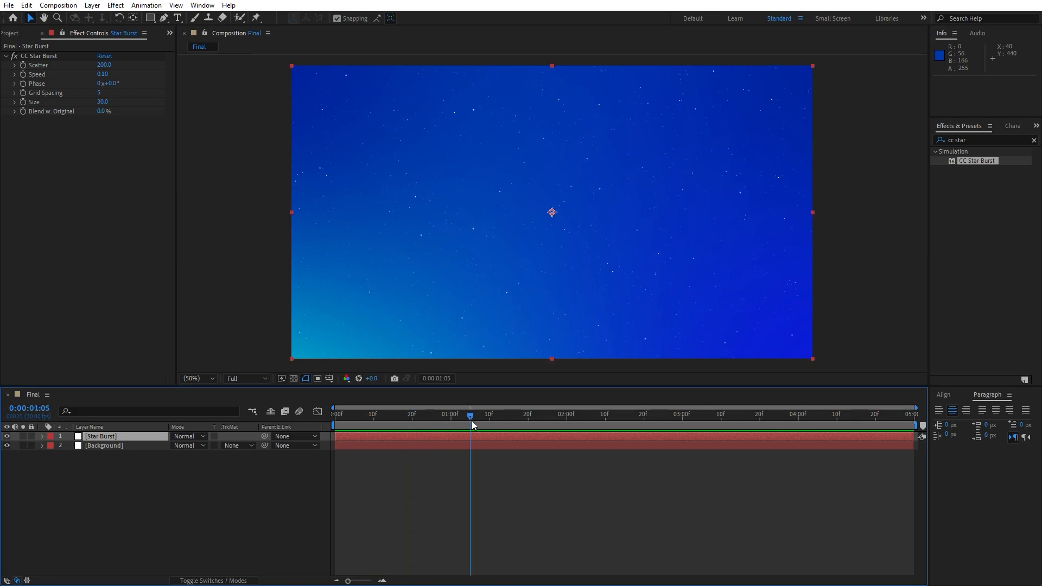
pyautogui.click(102, 103)
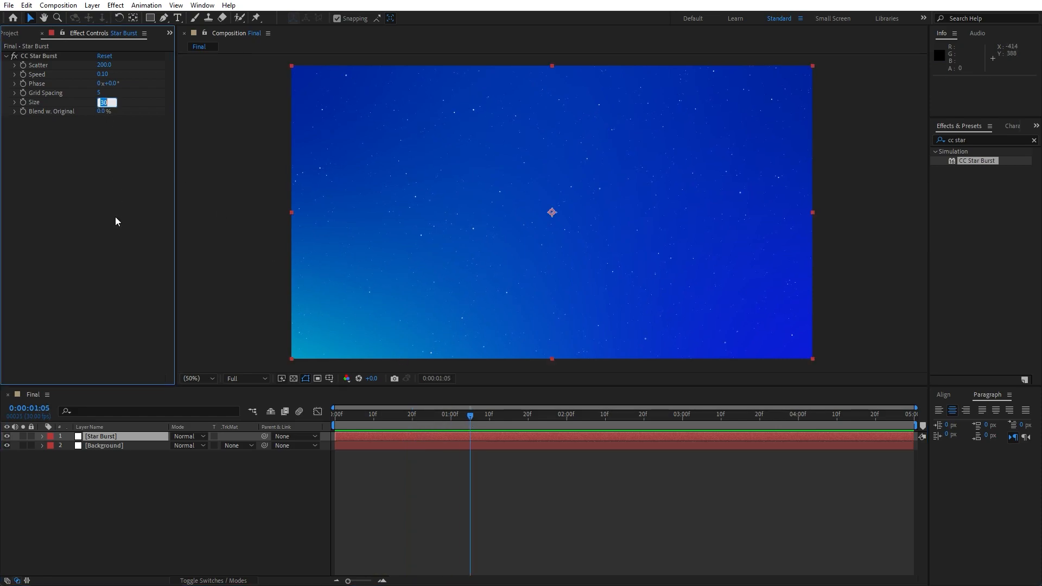
pyautogui.write('40')
pyautogui.click(178, 497)
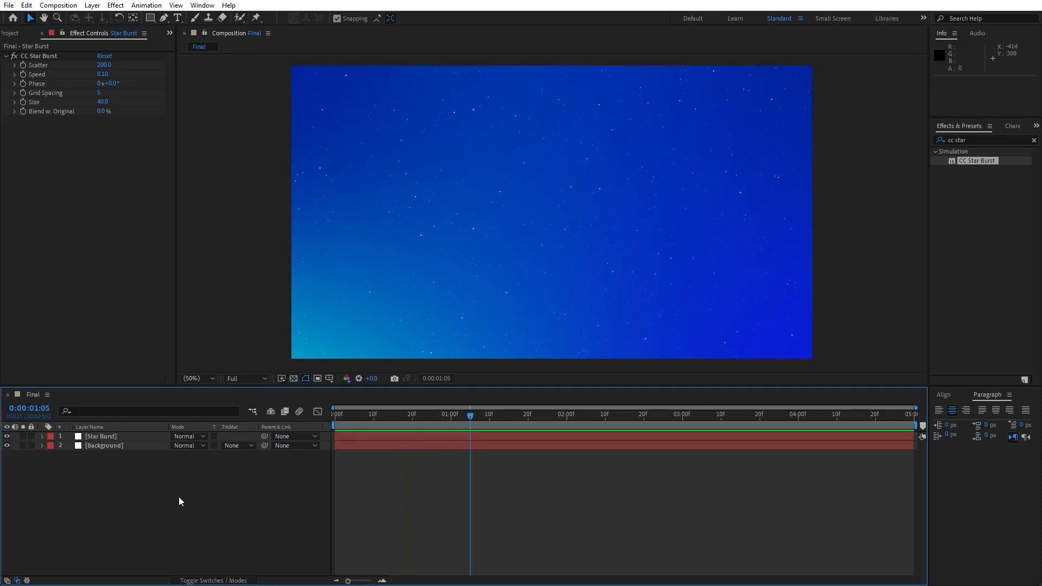
pyautogui.moveTo(469, 422); pyautogui.dragTo(609, 422)
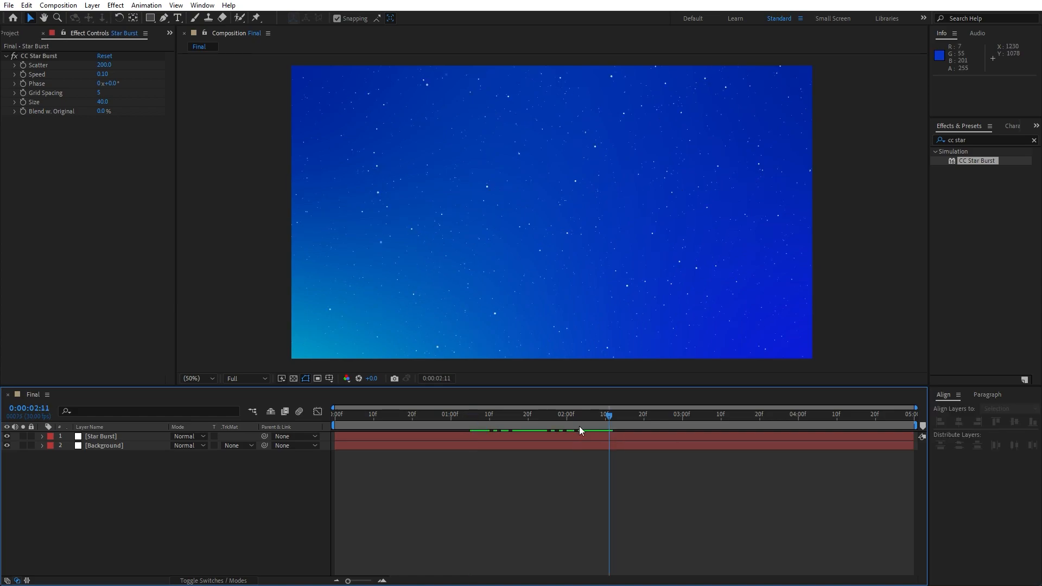
# Add a text layer reading "LET'S BE CREATIVE" near the middle of the composition
pyautogui.click(178, 17)
pyautogui.click(521, 222)
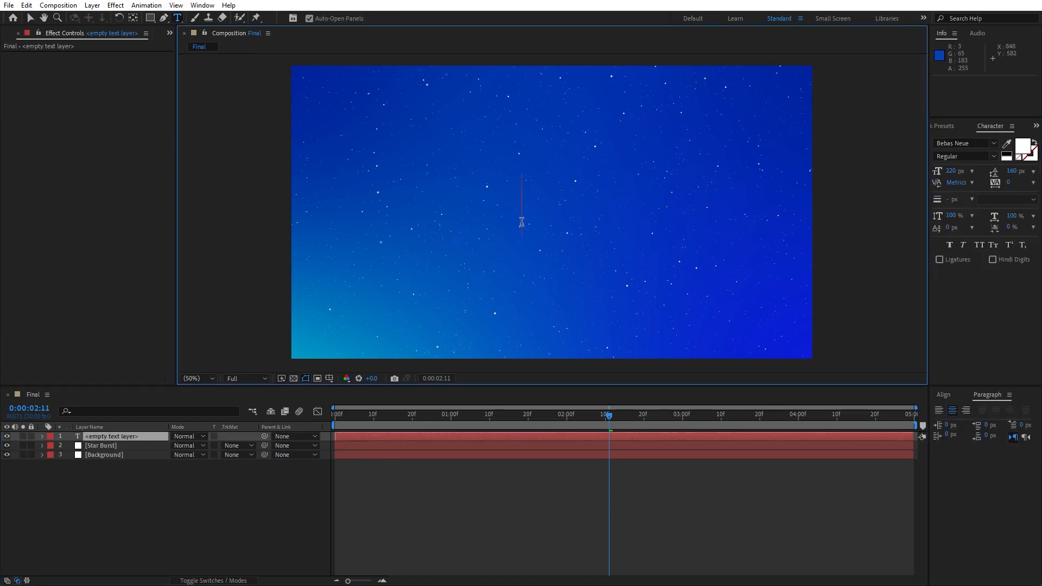
pyautogui.write('LET?')
pyautogui.press('BackSpace')
pyautogui.write('+')
pyautogui.press('BackSpace')
pyautogui.write("'S BE V")
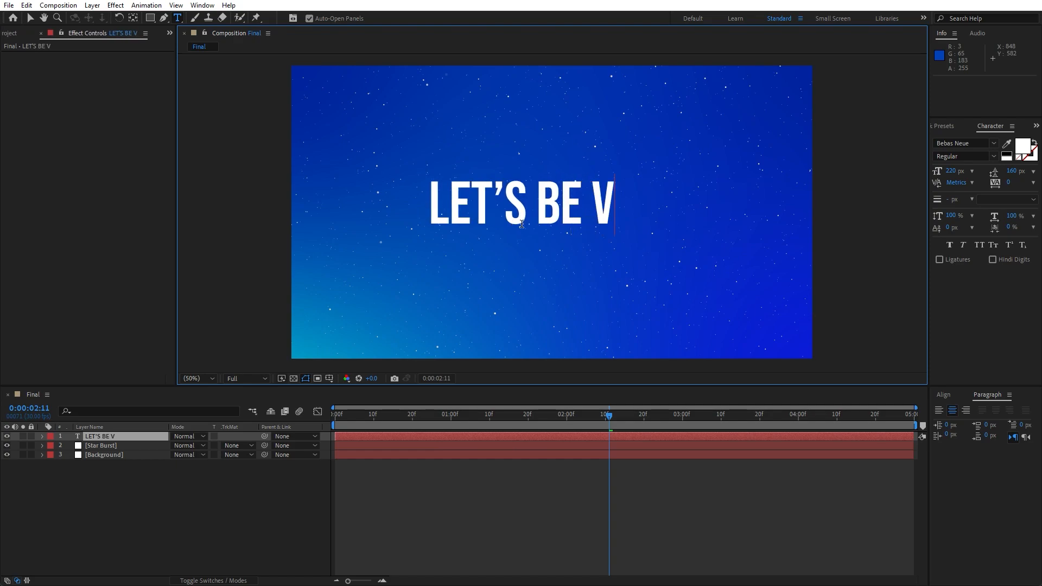
pyautogui.press('BackSpace')
pyautogui.write('CREATIVE')
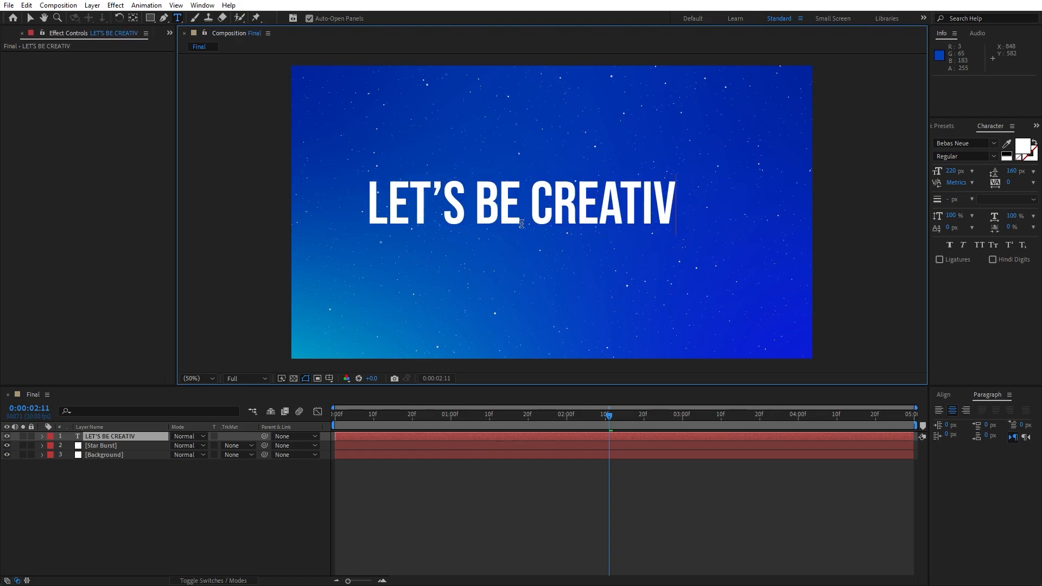
pyautogui.click(220, 483)
# Centre the text layer horizontally and vertically in the composition
pyautogui.click(129, 439)
pyautogui.click(945, 395)
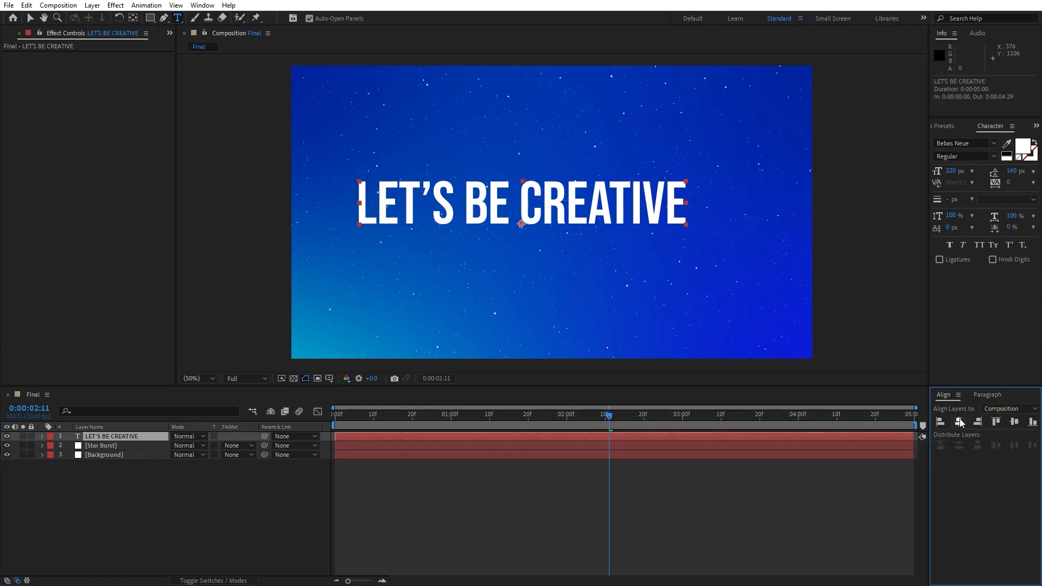
pyautogui.click(959, 421)
pyautogui.click(1014, 422)
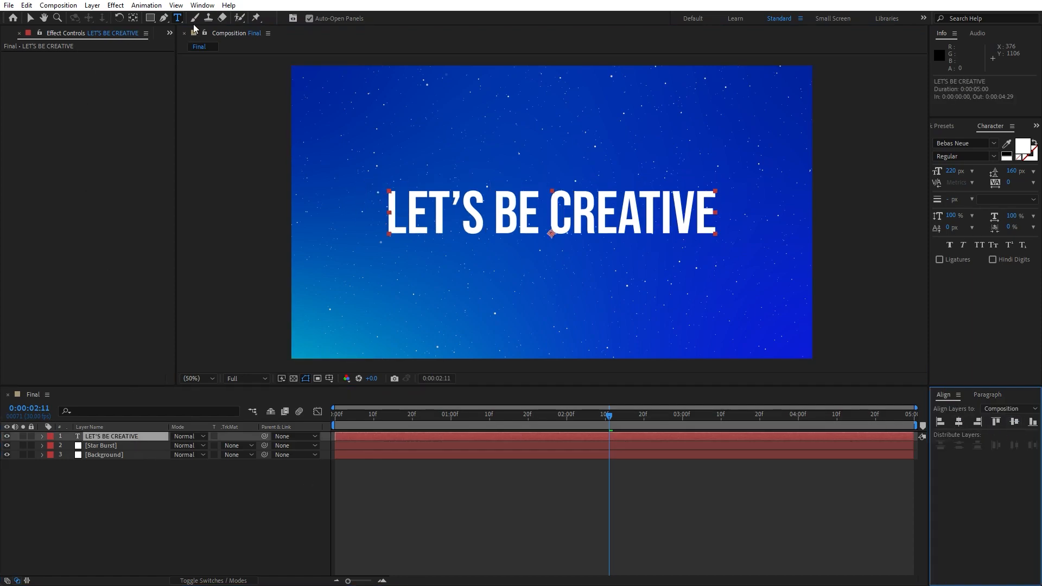
pyautogui.click(202, 5)
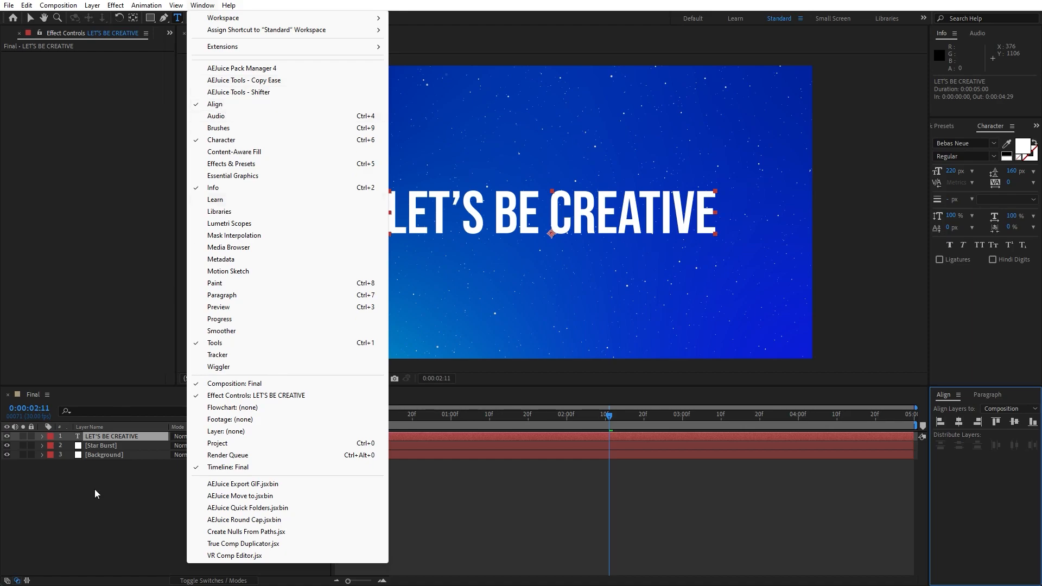
pyautogui.click(113, 490)
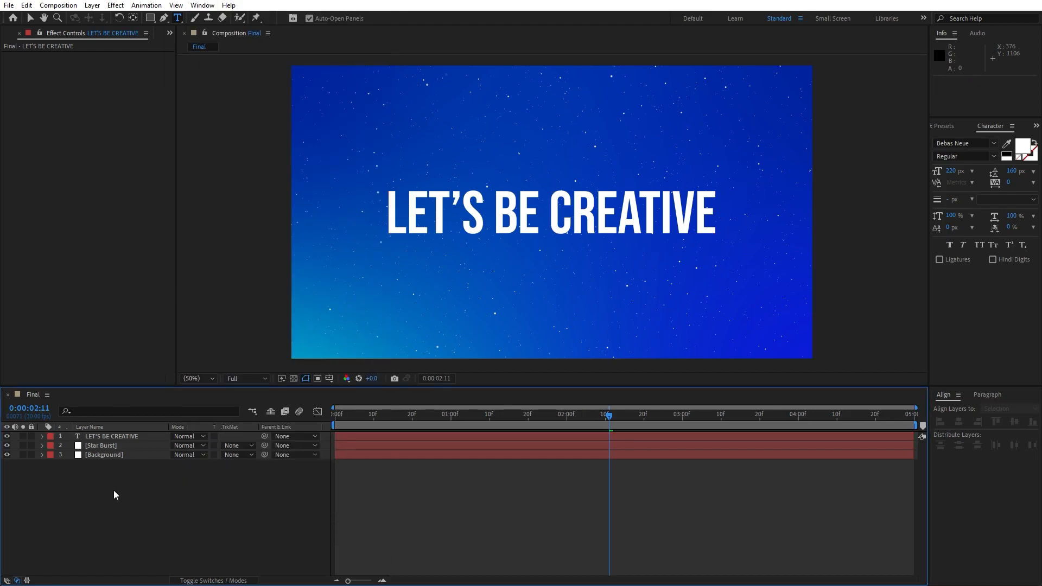
# Add a Scale animator to the "LET'S BE CREATIVE" text layer and set its Scale to 0%
pyautogui.click(42, 437)
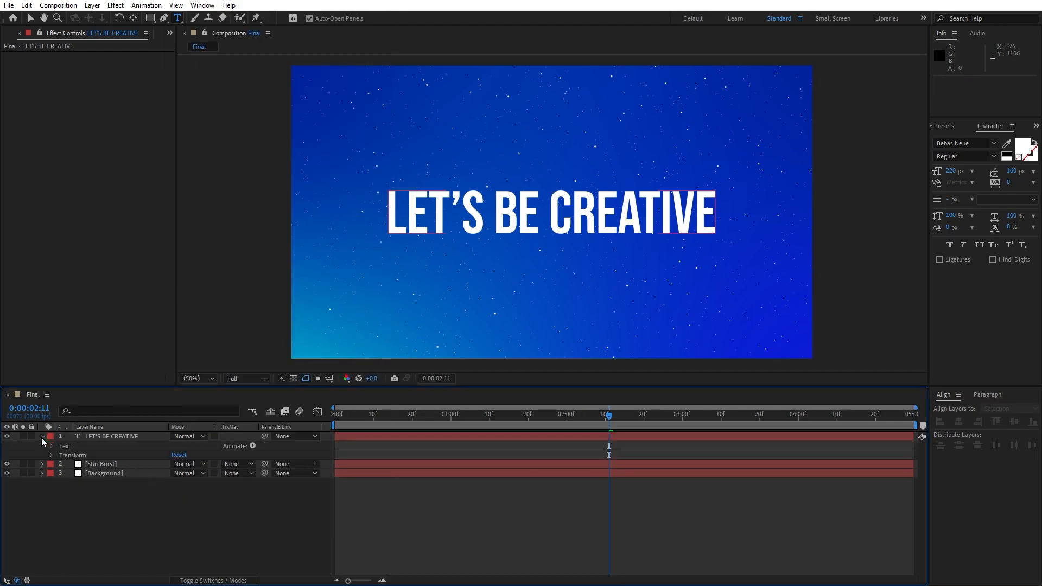
pyautogui.click(251, 446)
pyautogui.click(301, 261)
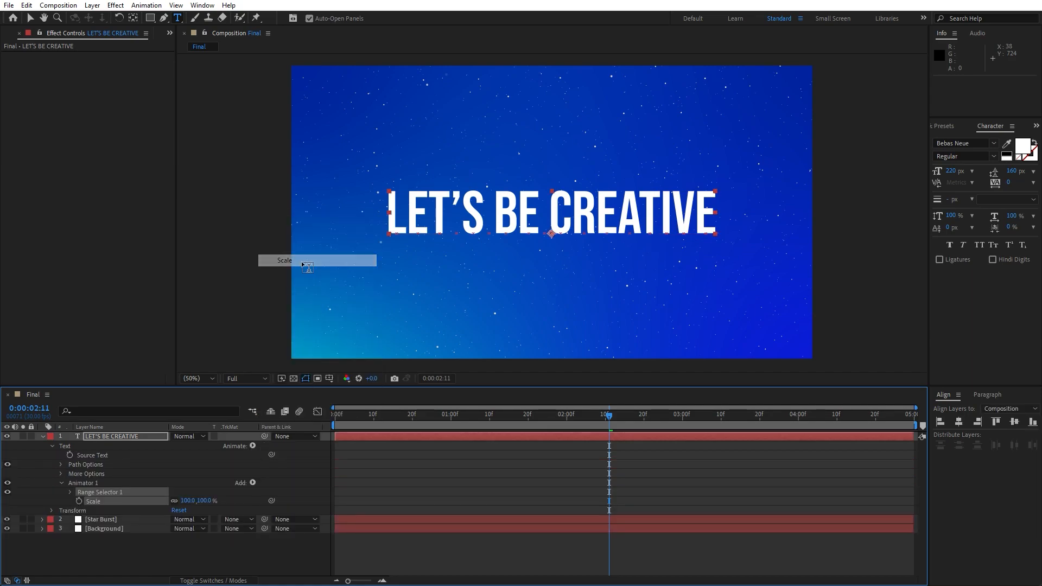
pyautogui.click(188, 501)
pyautogui.write('0')
pyautogui.click(147, 565)
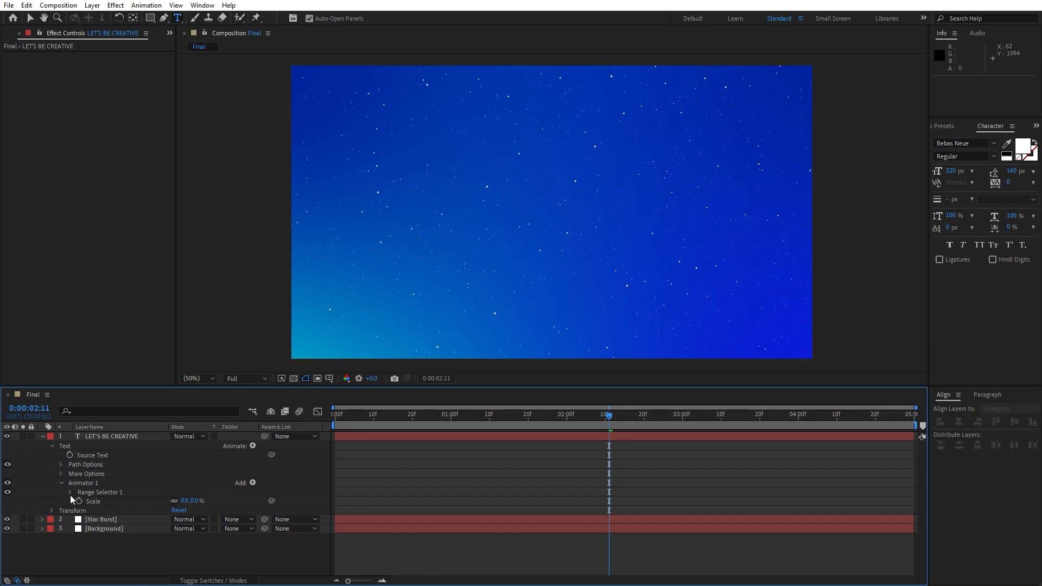
# Keyframe the Offset of the text's Range Selector 1 at 0:00:01:10 with a value of 100%
pyautogui.click(70, 492)
pyautogui.moveTo(493, 423)
pyautogui.mouseDown()
pyautogui.moveTo(442, 423)
pyautogui.moveTo(490, 424)
pyautogui.mouseUp()
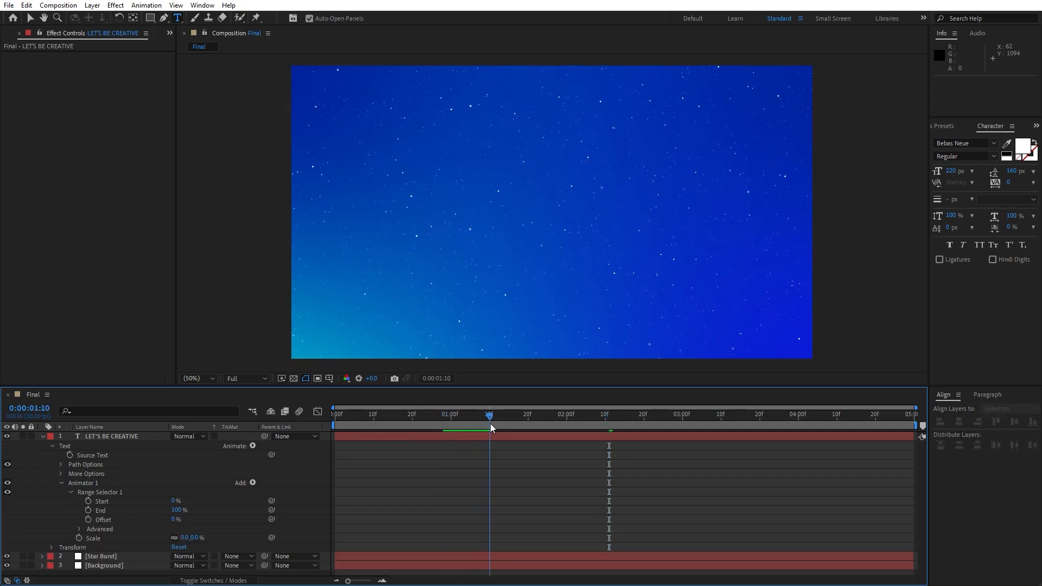
pyautogui.click(88, 519)
pyautogui.click(174, 519)
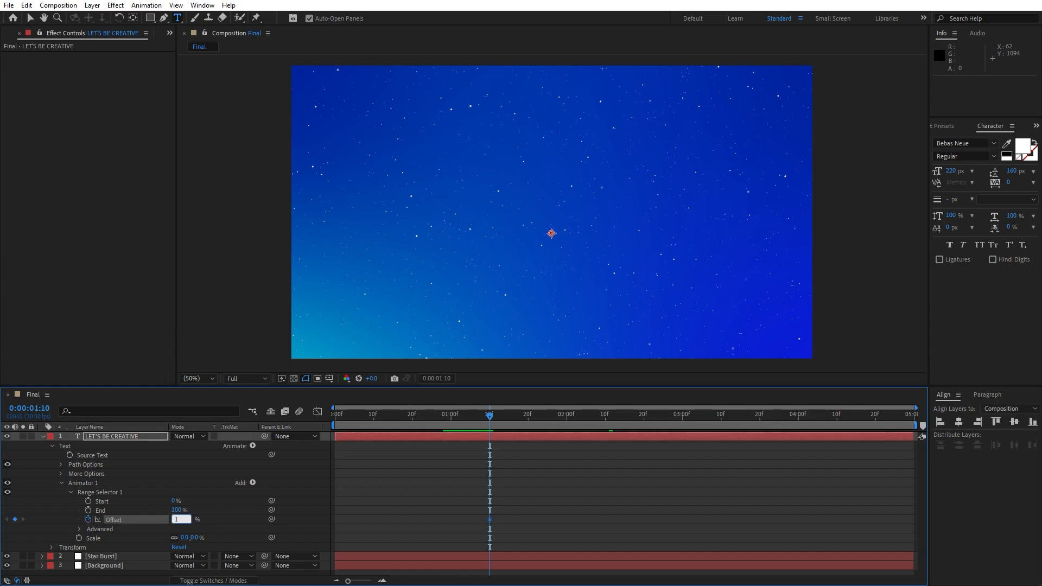
pyautogui.press('Return')
# Set the Range Selector's Offset to -100% at the start of the composition and preview the text animation
pyautogui.moveTo(429, 420); pyautogui.dragTo(262, 453)
pyautogui.click(179, 519)
pyautogui.write('-100')
pyautogui.press('Return')
pyautogui.press('space')
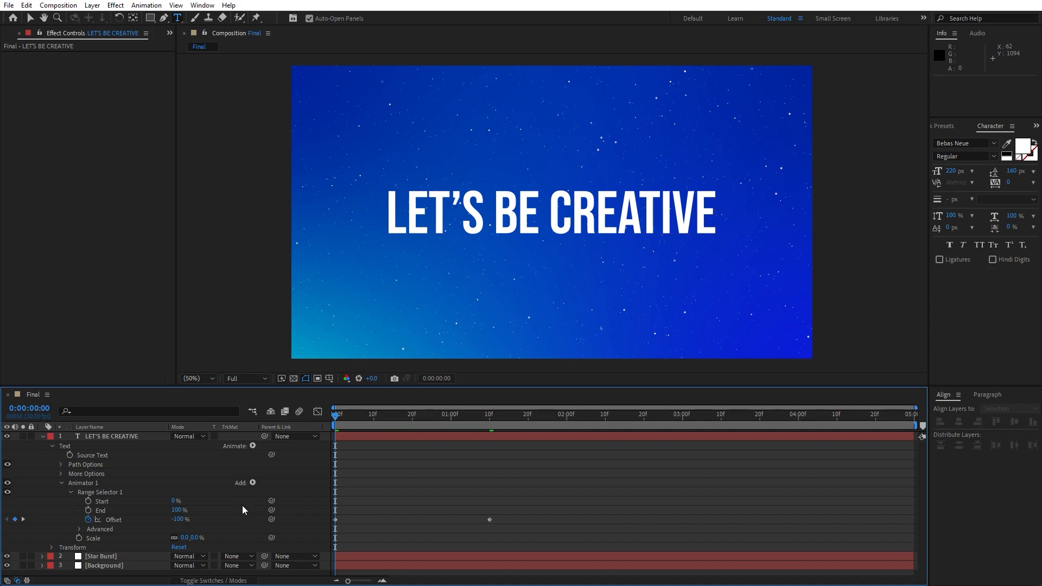
pyautogui.press('space')
# Change the Shape in the Range Selector's Advanced settings to Ramp Up
pyautogui.click(78, 530)
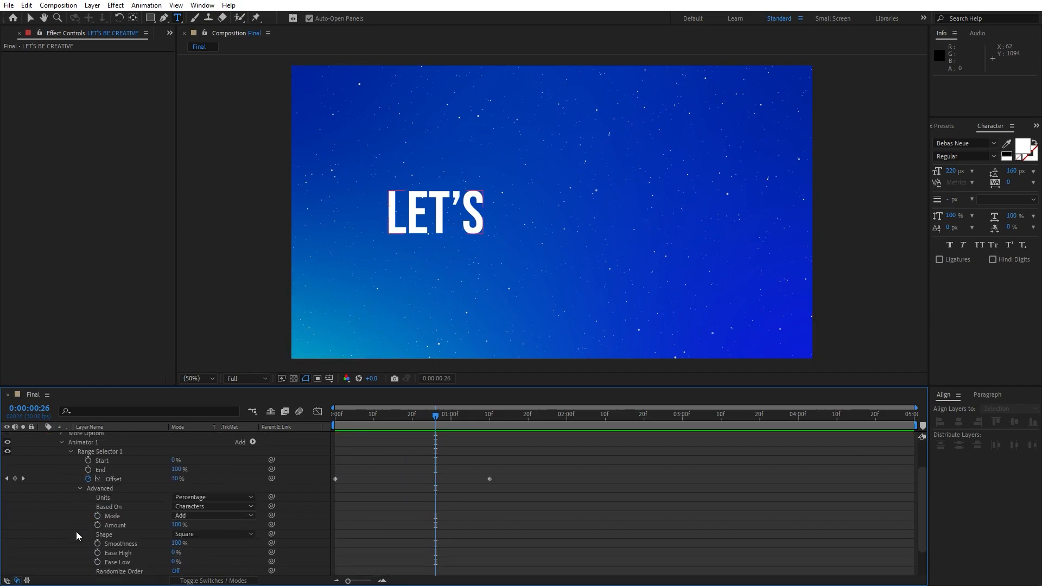
pyautogui.click(193, 534)
pyautogui.click(204, 476)
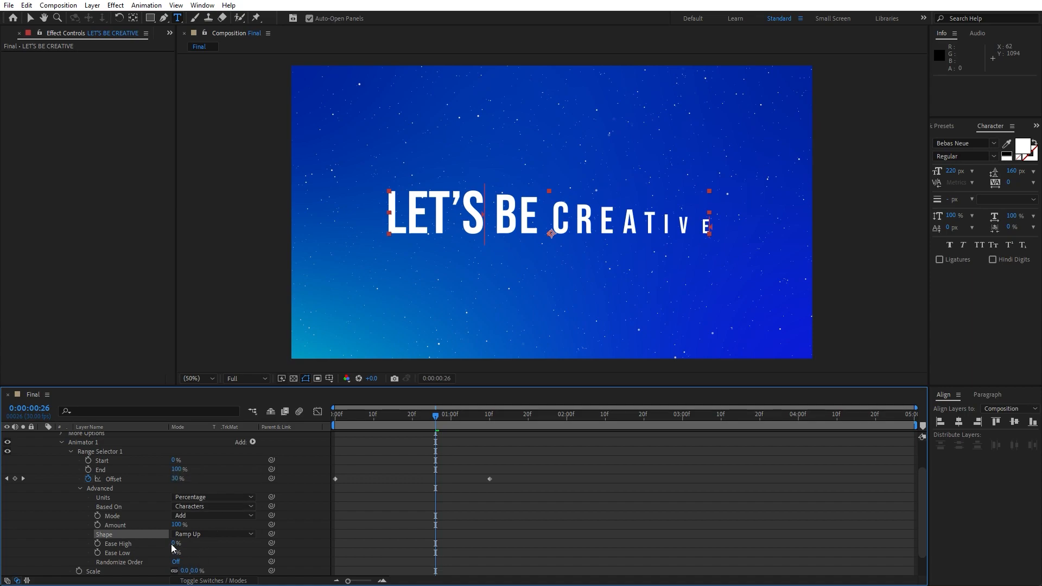
# Set the Range Selector's Ease High to 80% and Ease Low to 20%, and preview the text animation
pyautogui.click(175, 544)
pyautogui.write('80')
pyautogui.press('Return')
pyautogui.click(175, 552)
pyautogui.write('20')
pyautogui.press('Return')
pyautogui.press('space')
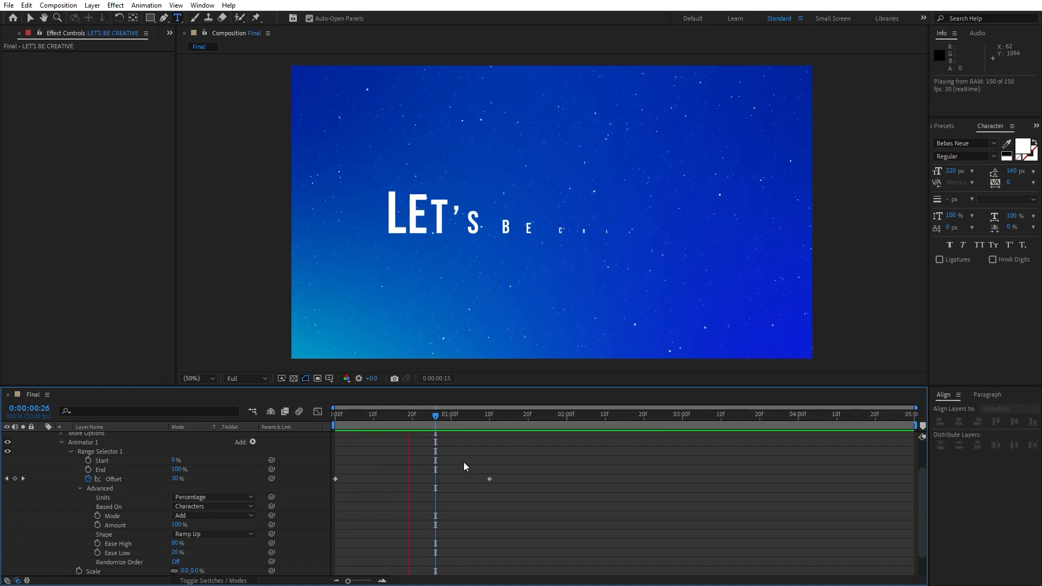
pyautogui.click(407, 426)
pyautogui.moveTo(407, 427); pyautogui.dragTo(457, 426)
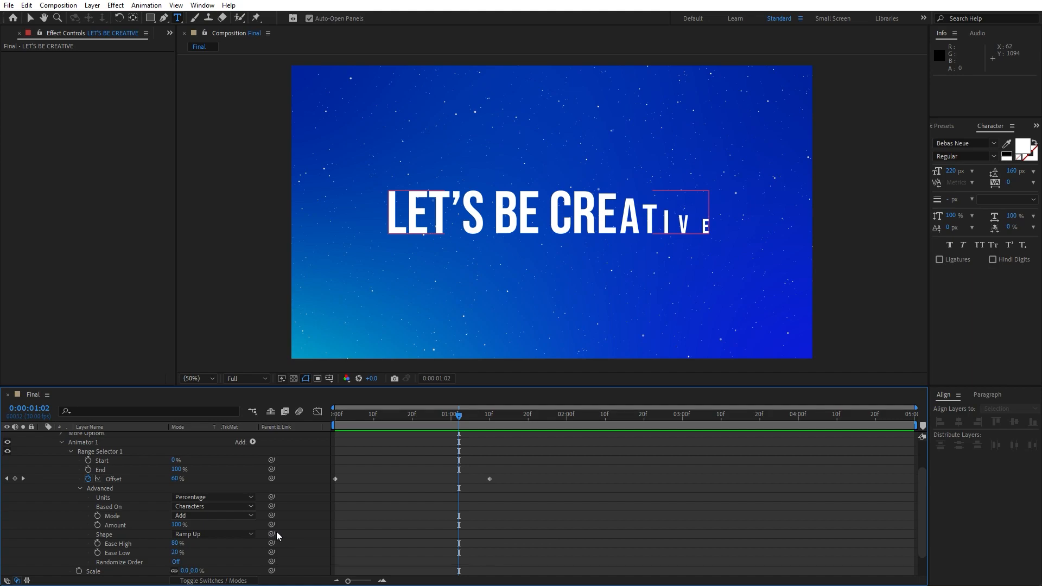
# Apply Easy Ease to both Offset keyframes of the text animator
pyautogui.moveTo(522, 465); pyautogui.dragTo(310, 502)
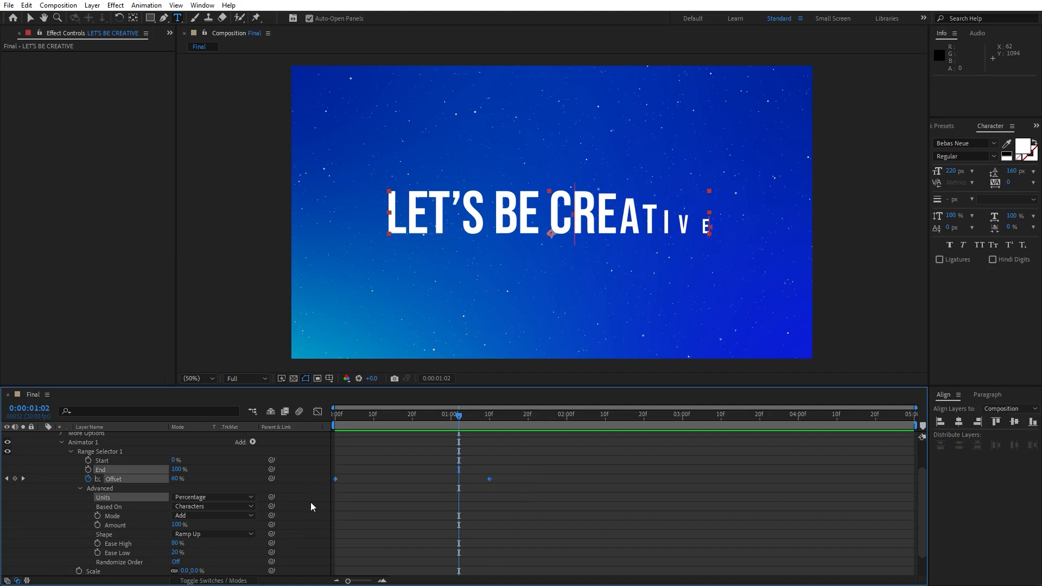
pyautogui.press('F9')
pyautogui.click(73, 513)
# Try Word as the text's Anchor Point Grouping in More Options and preview the animation
pyautogui.scroll(1, 90, 451)
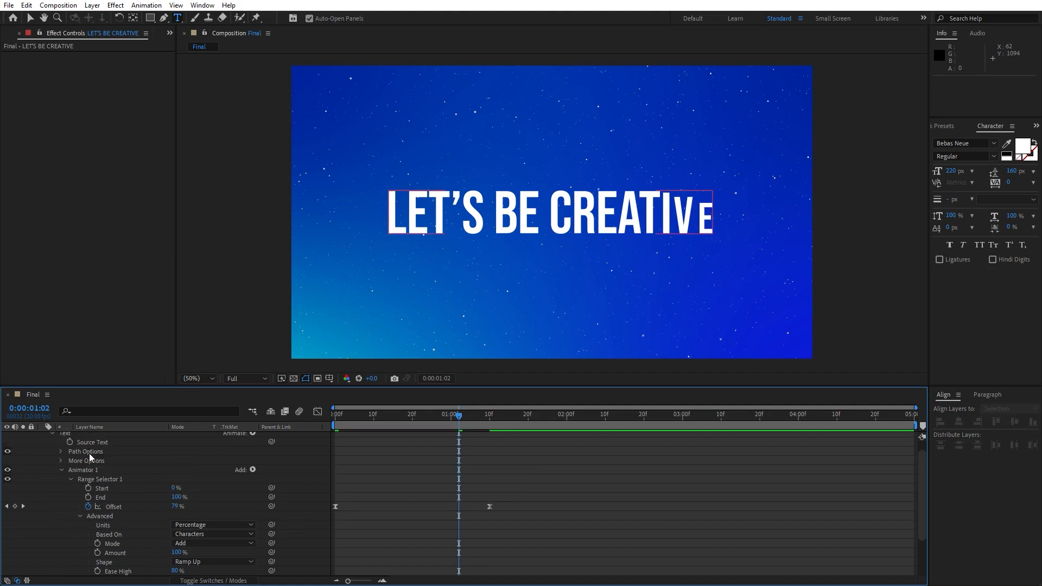
pyautogui.click(62, 460)
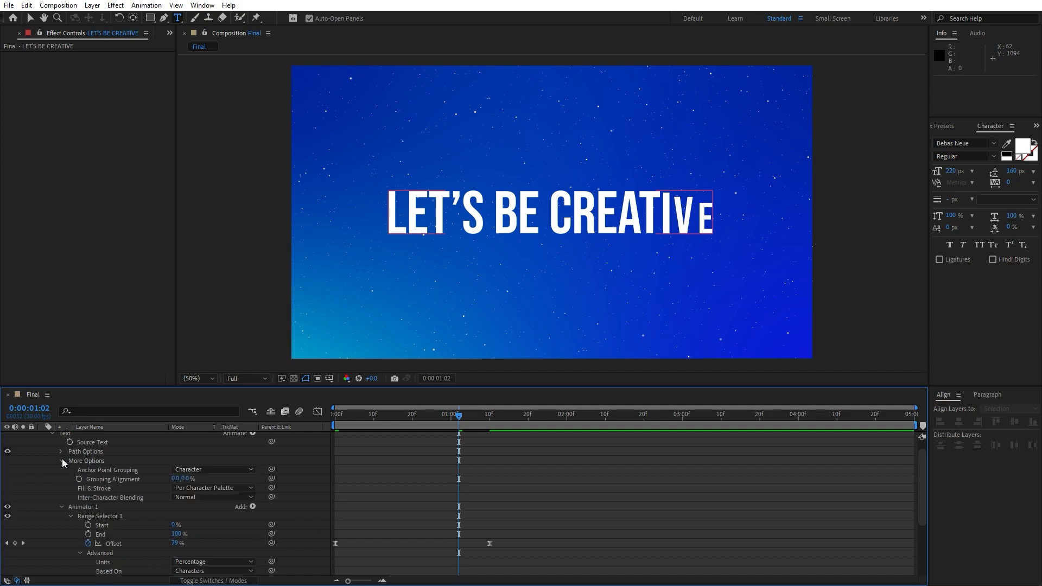
pyautogui.click(189, 471)
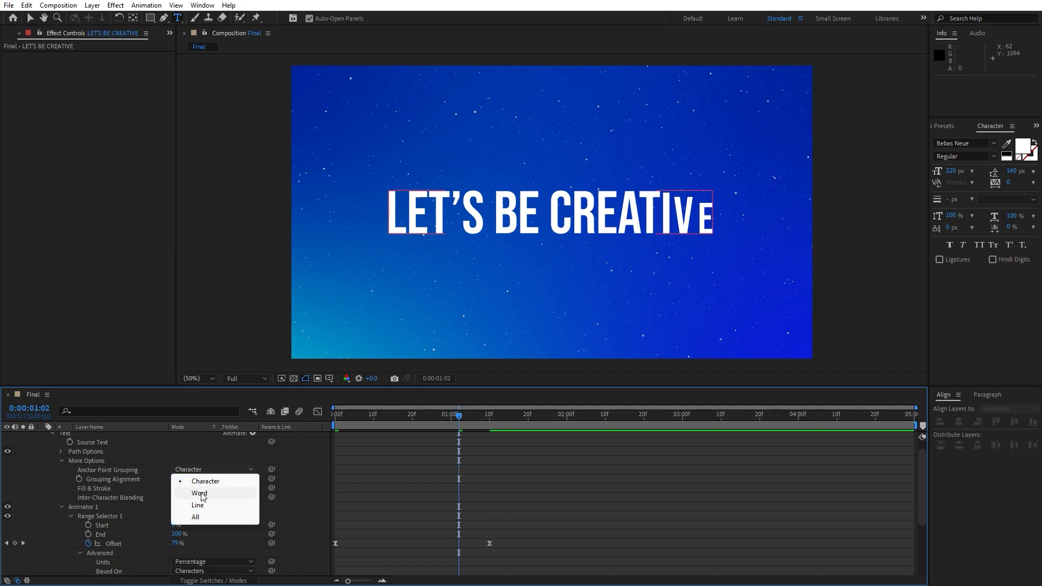
pyautogui.click(201, 494)
pyautogui.press('space')
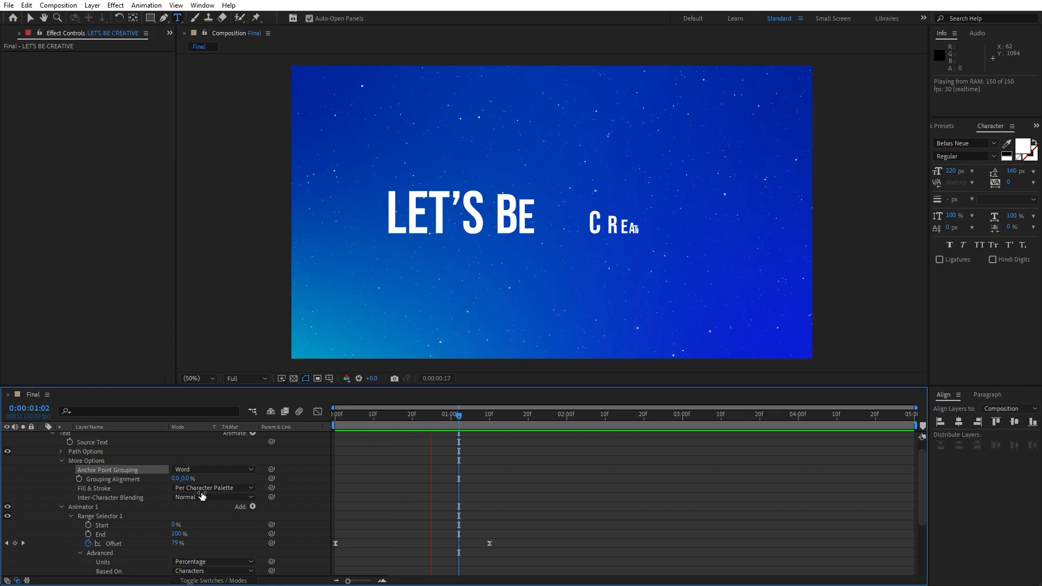
pyautogui.press('space')
# Set the text's Anchor Point Grouping to Line and preview the animation
pyautogui.click(196, 470)
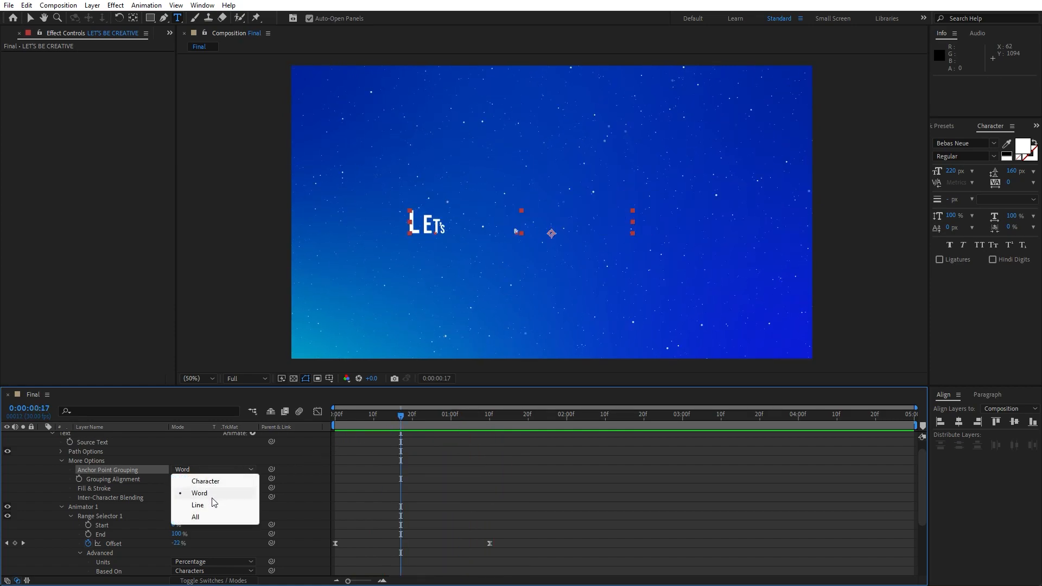
pyautogui.click(211, 504)
pyautogui.press('space')
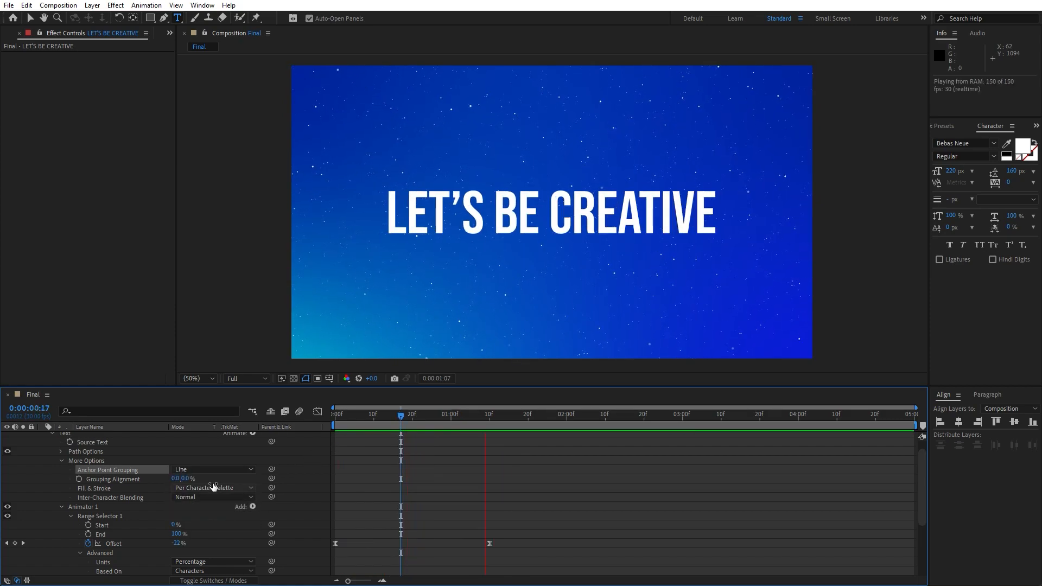
# Try All as the Anchor Point Grouping, scrub through the animation, and return the grouping to Line
pyautogui.click(212, 470)
pyautogui.click(206, 517)
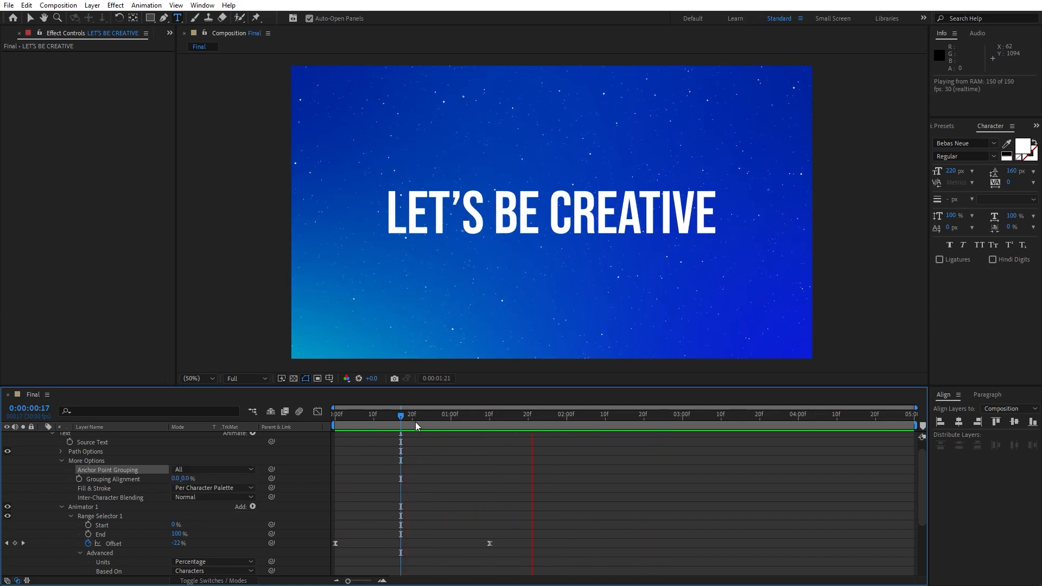
pyautogui.click(368, 423)
pyautogui.moveTo(367, 423); pyautogui.dragTo(454, 423)
pyautogui.click(214, 469)
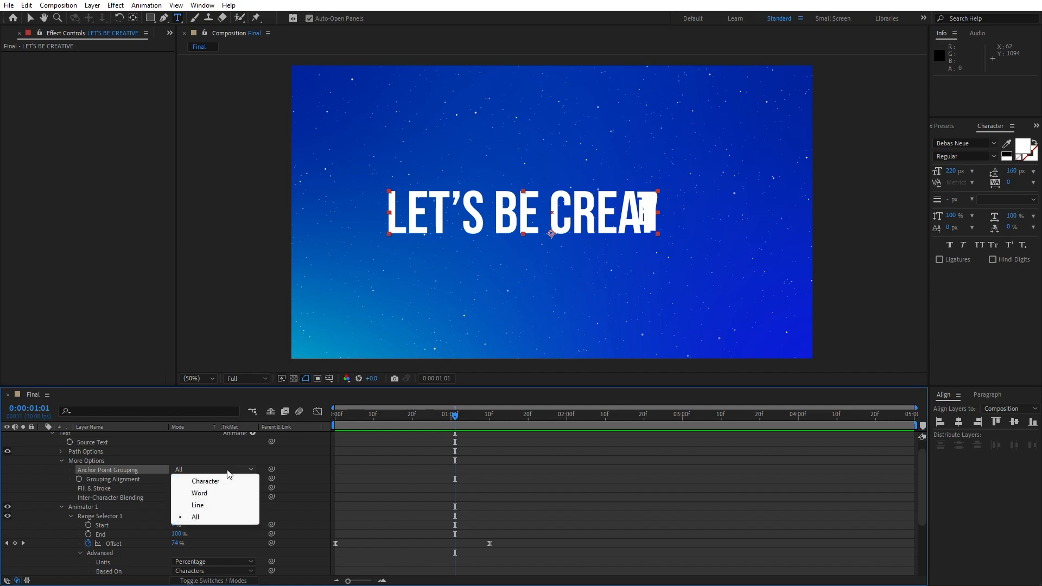
pyautogui.click(216, 507)
# Reshape the Offset speed graph by extending both keyframes' handles to about 79% influence for a steep central peak
pyautogui.moveTo(555, 518); pyautogui.dragTo(308, 580)
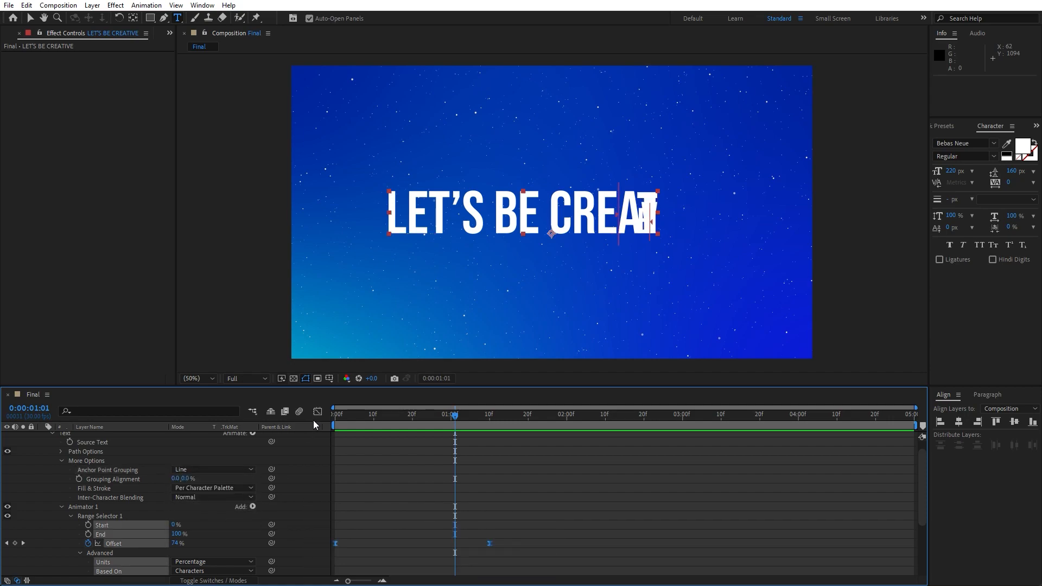
pyautogui.click(318, 411)
pyautogui.moveTo(463, 551); pyautogui.dragTo(428, 552)
pyautogui.moveTo(390, 535)
pyautogui.mouseDown()
pyautogui.moveTo(325, 561)
pyautogui.moveTo(396, 553)
pyautogui.mouseUp()
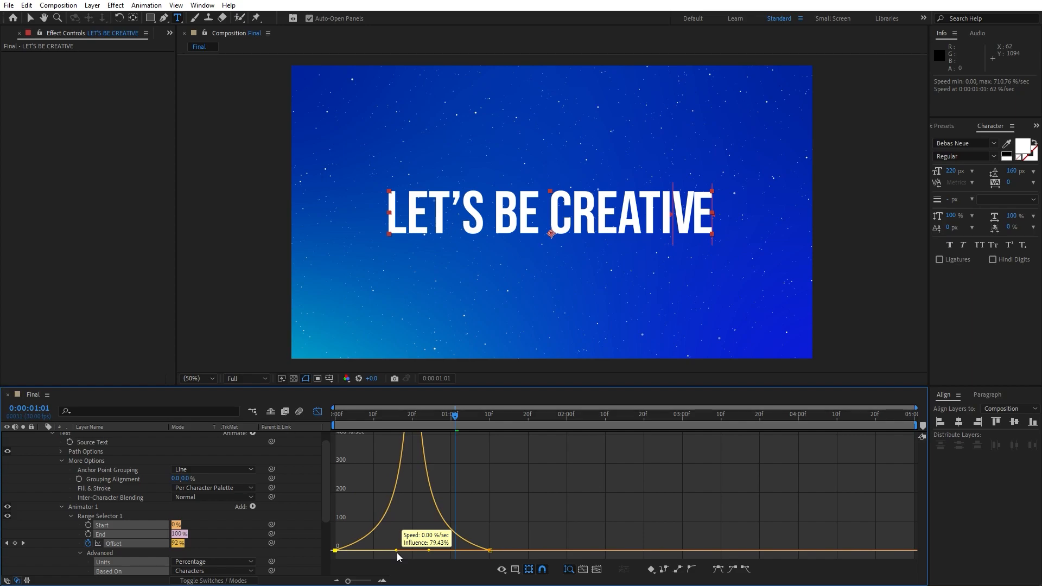
pyautogui.rightClick(532, 494)
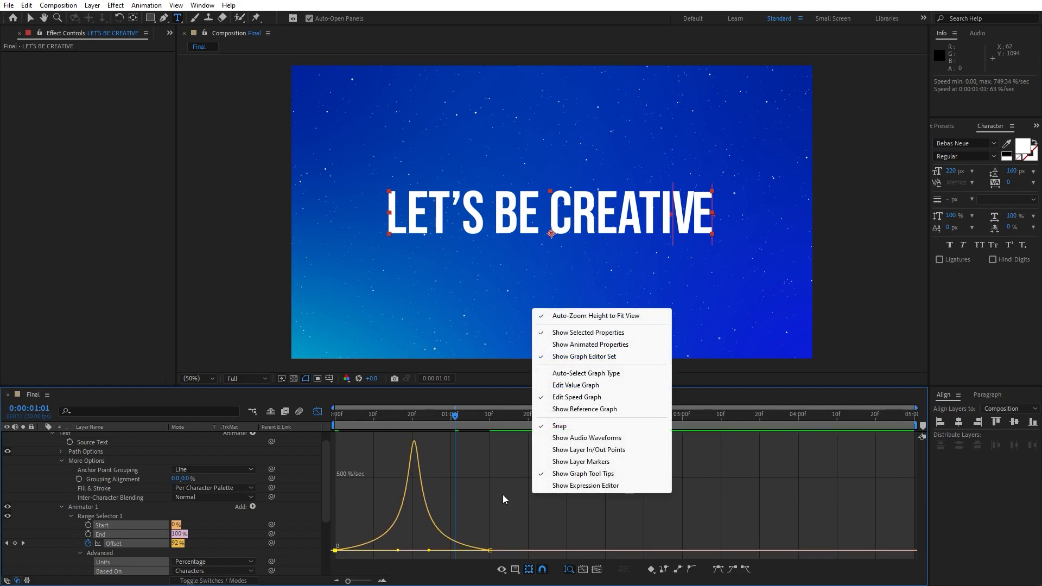
pyautogui.click(318, 412)
# Collapse the text layer's properties and preview the reworked text animation
pyautogui.scroll(1, 55, 486)
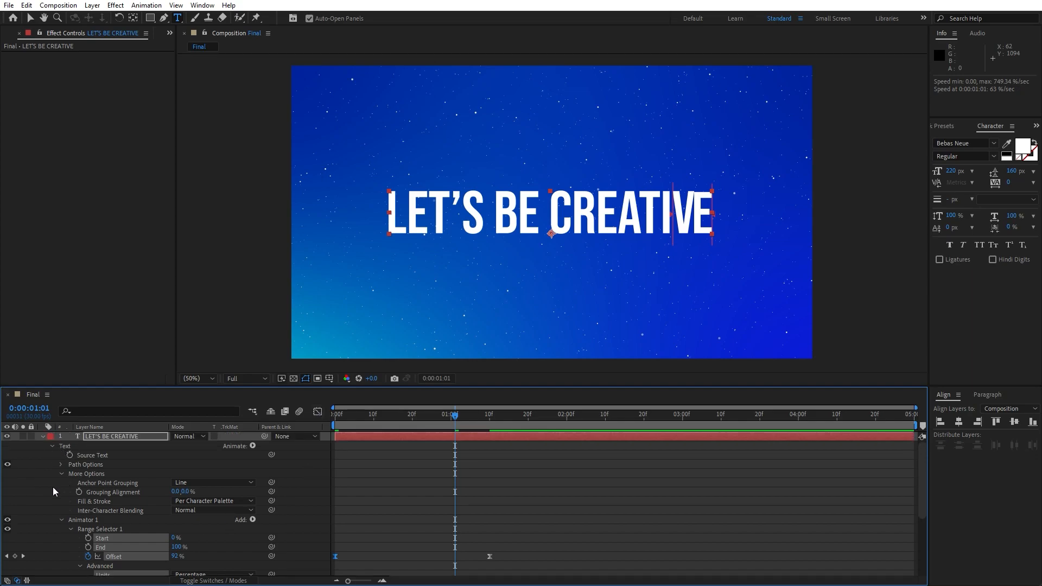
pyautogui.click(42, 438)
pyautogui.press('space')
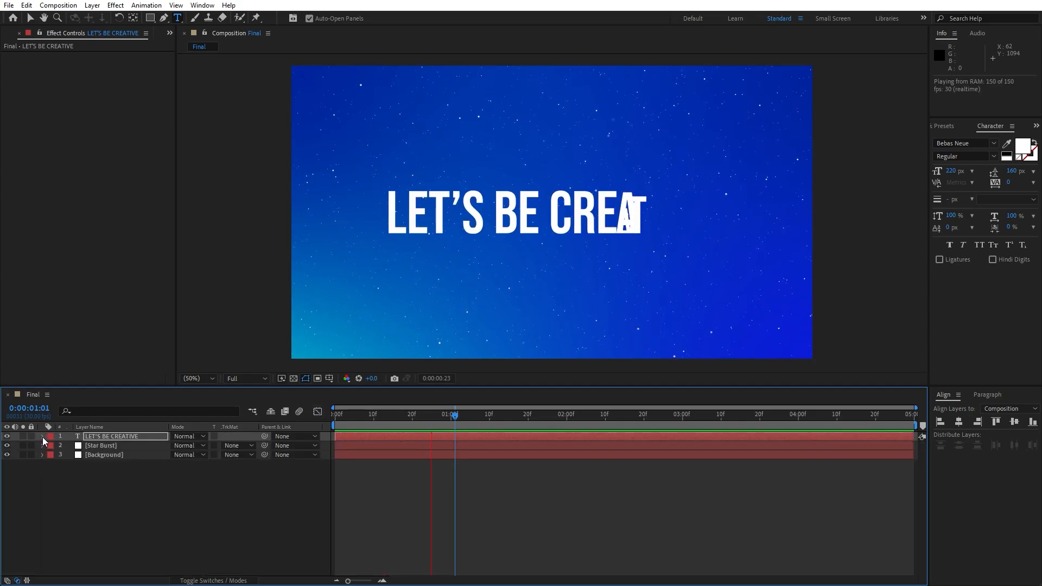
pyautogui.click(389, 419)
# Reveal the text layer's keyframes, move the last Offset keyframe to about 0:00:03:00, and preview the slower reveal
pyautogui.click(110, 435)
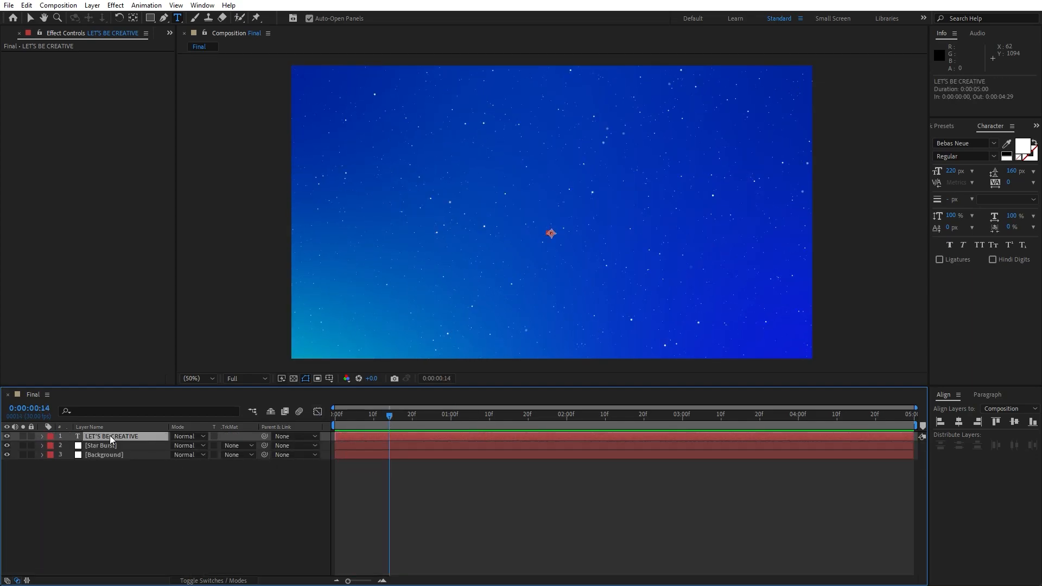
pyautogui.press('u')
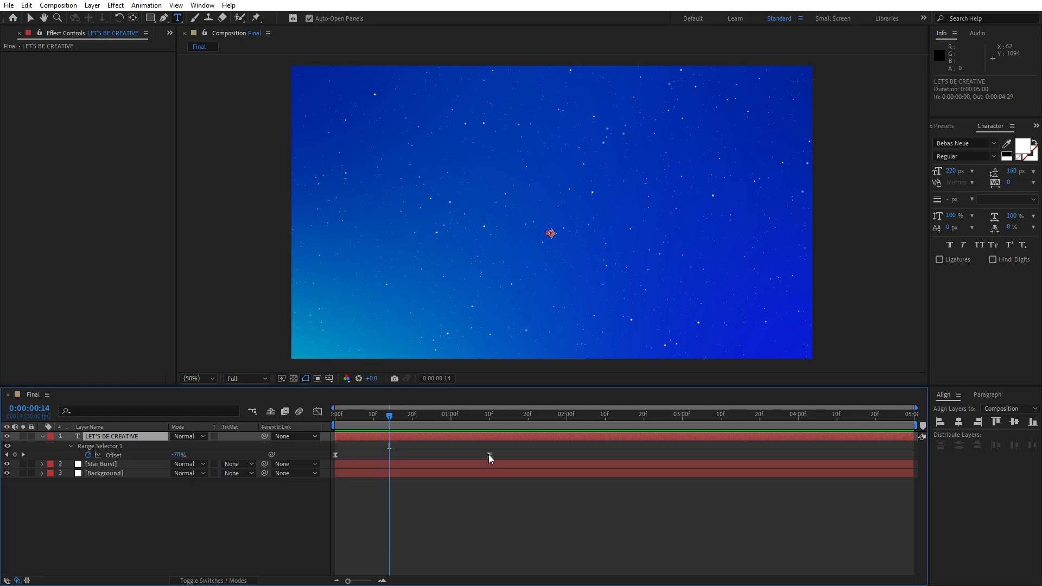
pyautogui.moveTo(489, 455); pyautogui.dragTo(534, 455)
pyautogui.moveTo(609, 455); pyautogui.dragTo(685, 454)
pyautogui.press('space')
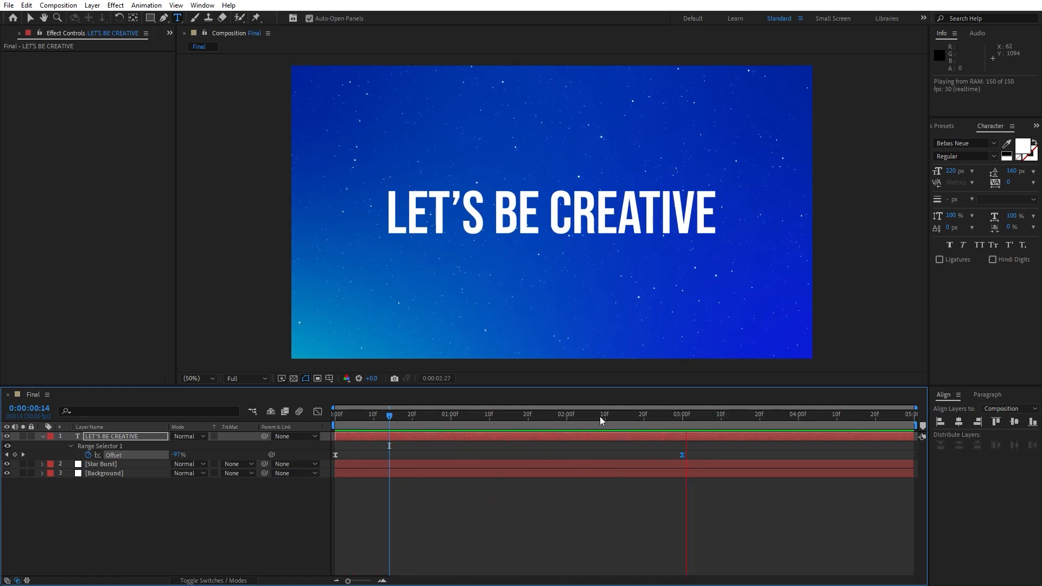
pyautogui.press('space')
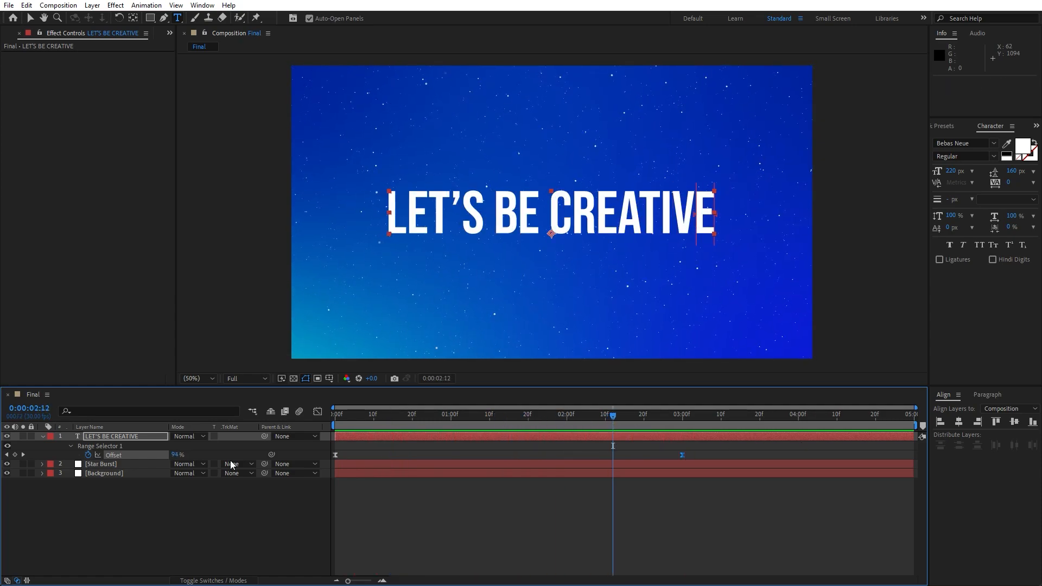
pyautogui.click(42, 437)
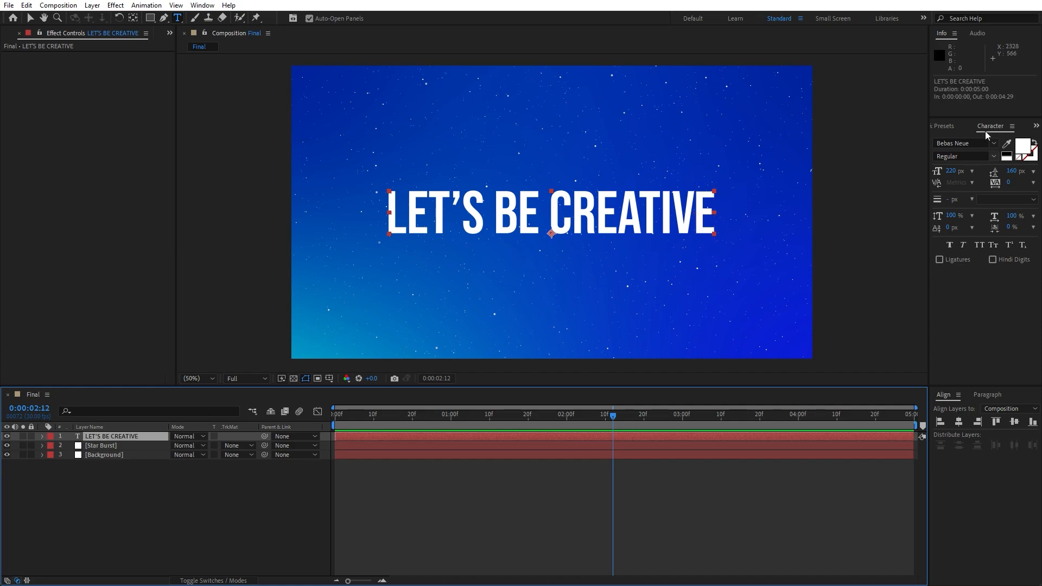
# Search the effects for "drop s" and apply Drop Shadow to the text layer
pyautogui.click(945, 126)
pyautogui.click(980, 142)
pyautogui.write('drop s')
pyautogui.moveTo(986, 161); pyautogui.dragTo(111, 438)
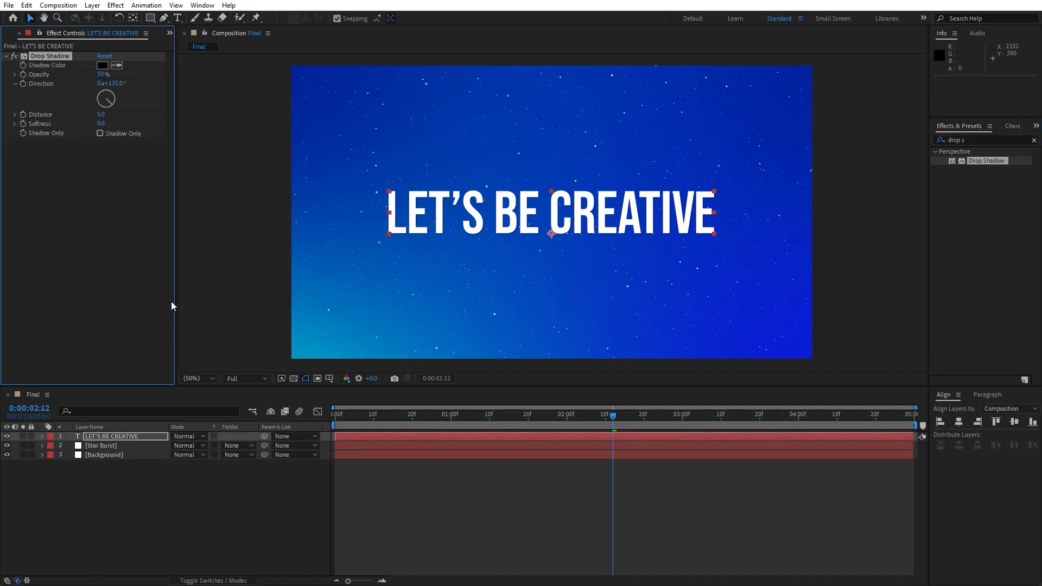
# Duplicate the Drop Shadow effect on the text layer
pyautogui.click(44, 64)
pyautogui.click(52, 58)
pyautogui.click(26, 5)
pyautogui.click(55, 145)
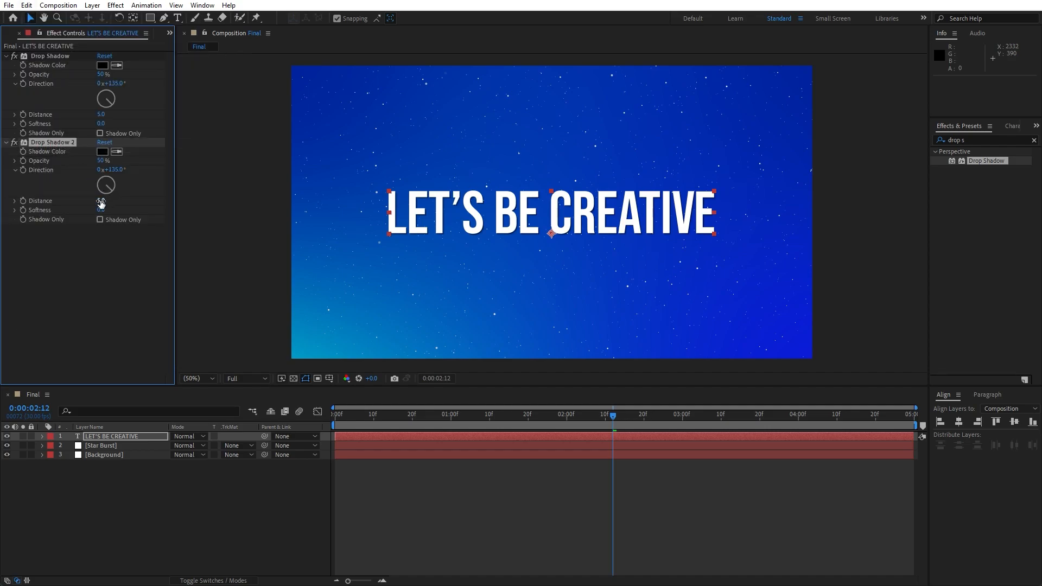
# Set the second Drop Shadow's Distance to 20 and Softness to 30
pyautogui.click(101, 202)
pyautogui.write('20')
pyautogui.press('Tab')
pyautogui.write('30')
pyautogui.press('Return')
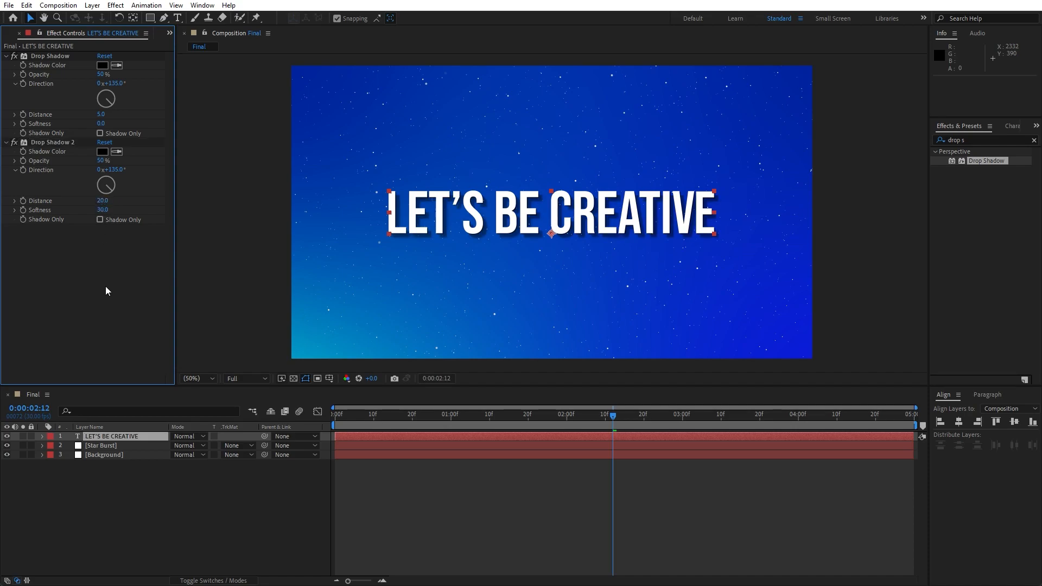
# Set the second Drop Shadow's Softness to 50 and deselect the text layer
pyautogui.click(102, 209)
pyautogui.write('50')
pyautogui.press('Return')
pyautogui.click(181, 502)
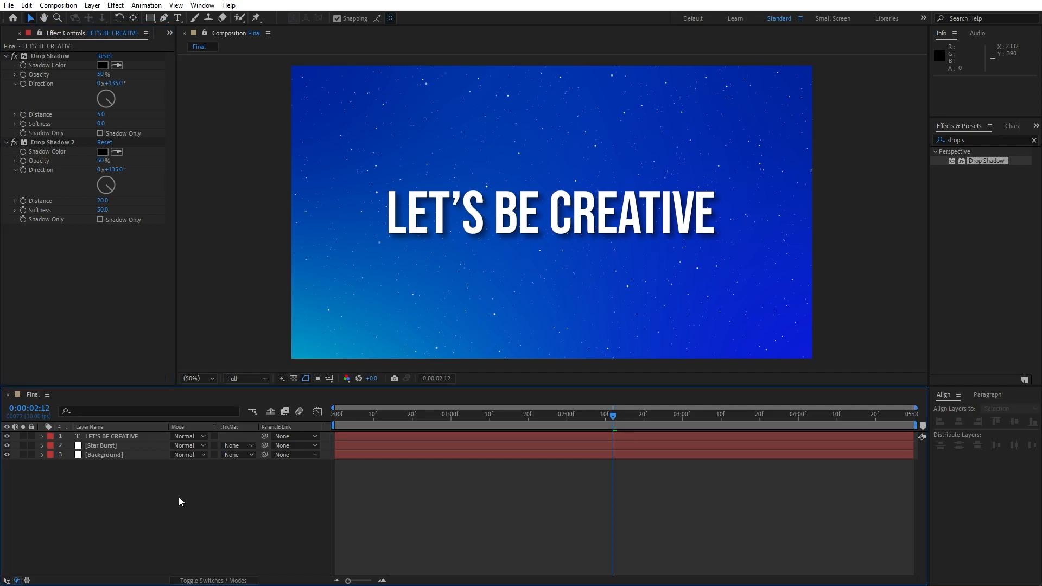
# Create an adjustment layer above the text layer and name it Spotlight
pyautogui.rightClick(211, 506)
pyautogui.moveTo(250, 371)
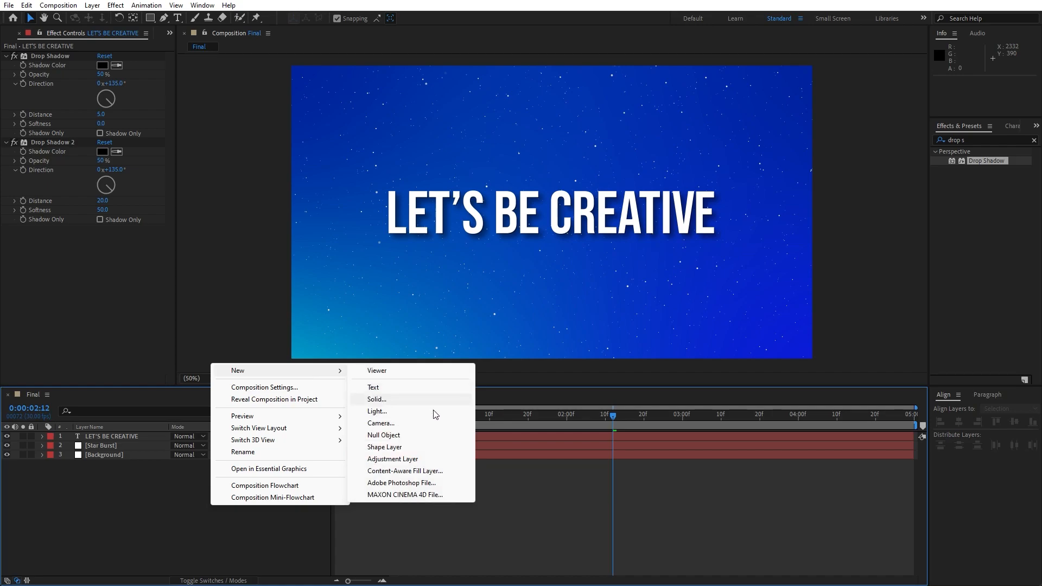
pyautogui.click(406, 458)
pyautogui.press('Return')
pyautogui.write('Spotlight')
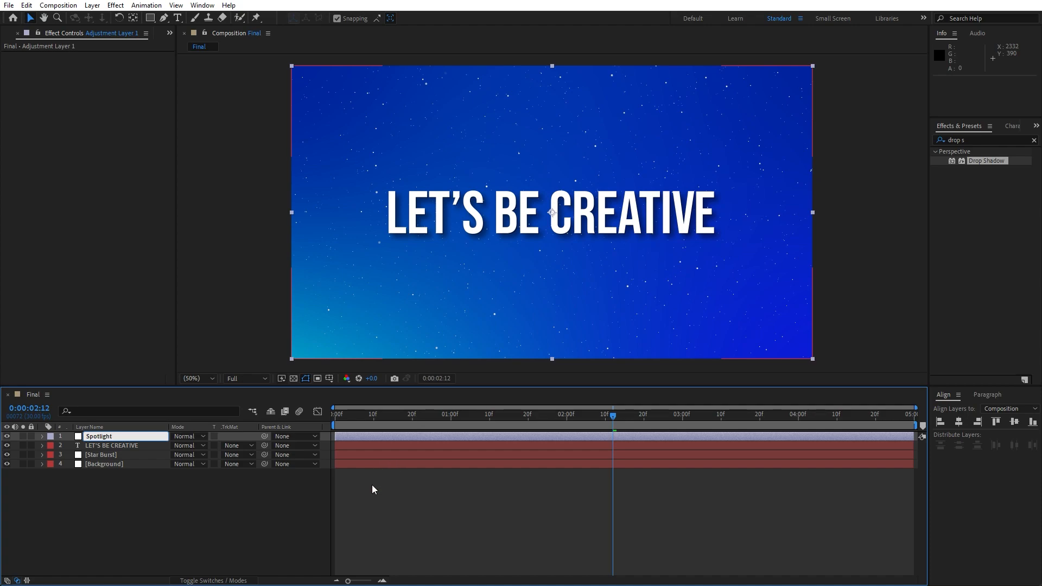
pyautogui.click(151, 516)
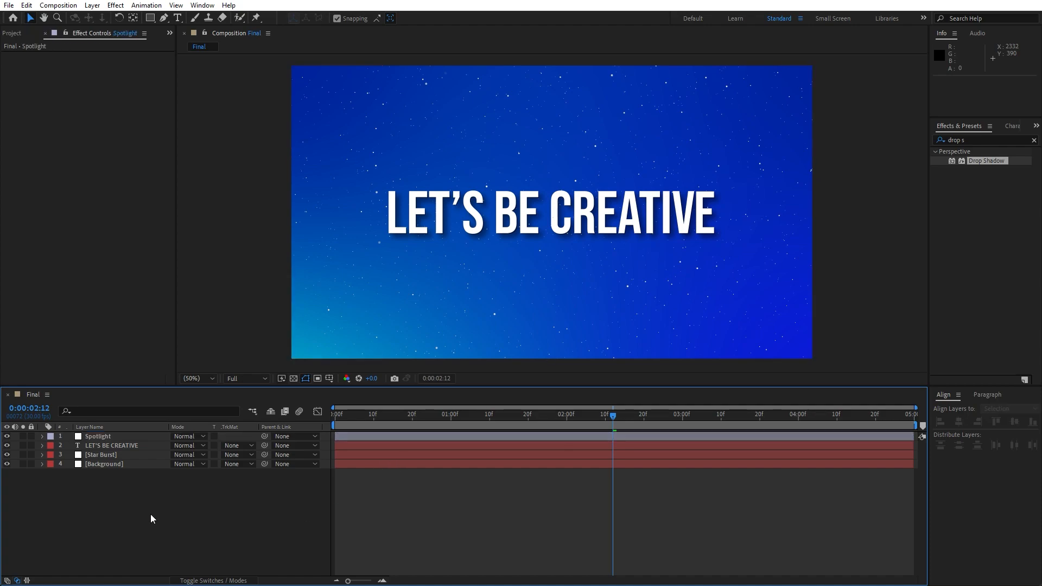
# Search the effects for "cc spo" and apply CC Spotlight to the Spotlight layer
pyautogui.click(984, 139)
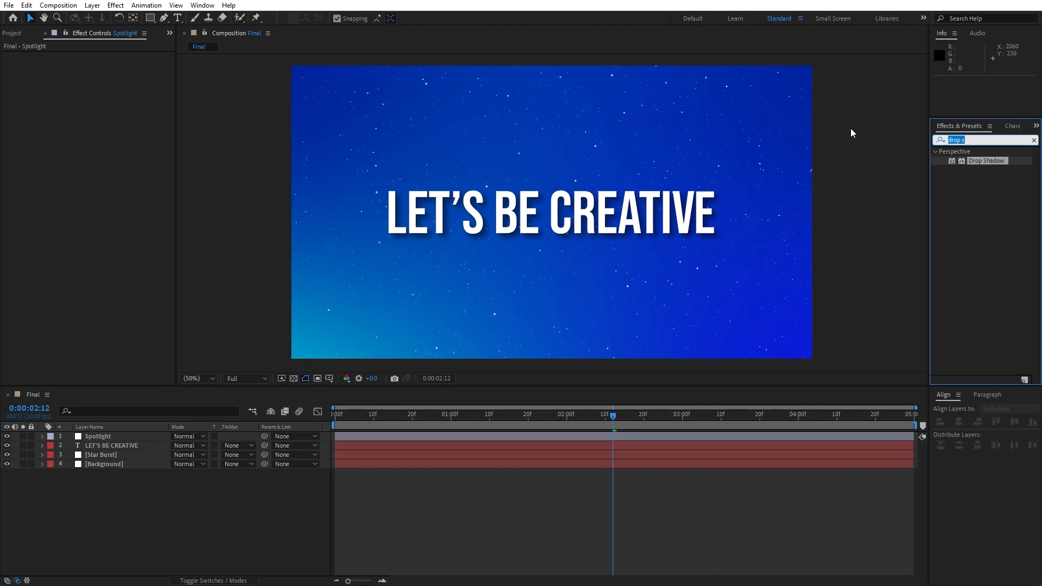
pyautogui.write('cc spo')
pyautogui.moveTo(976, 161); pyautogui.dragTo(98, 437)
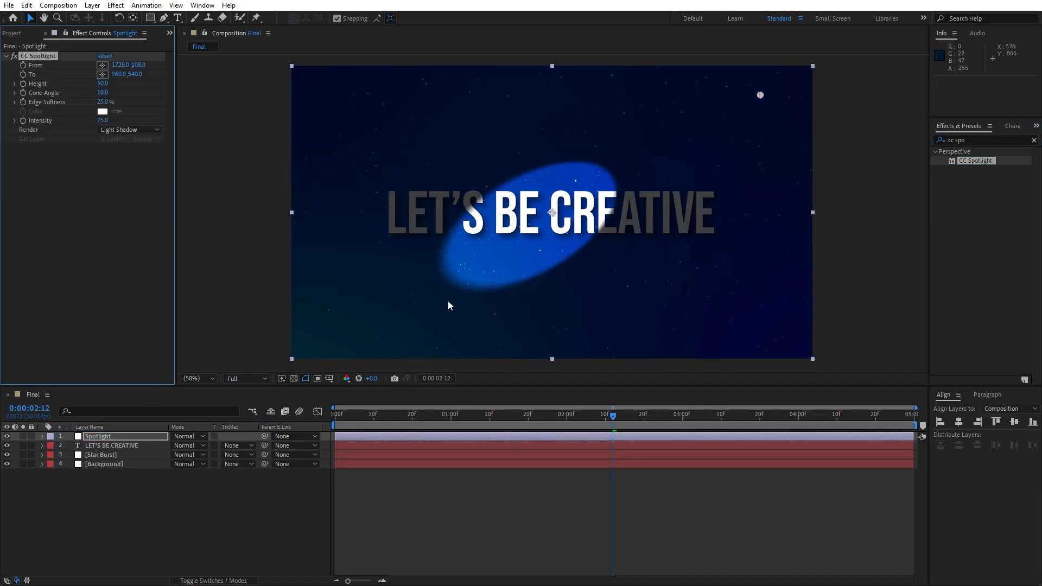
# Move the spotlight's From point outside the frame's upper-left corner, at about -220, -88, and set Edge Softness to 100%
pyautogui.press(',')
pyautogui.moveTo(656, 156); pyautogui.dragTo(392, 127)
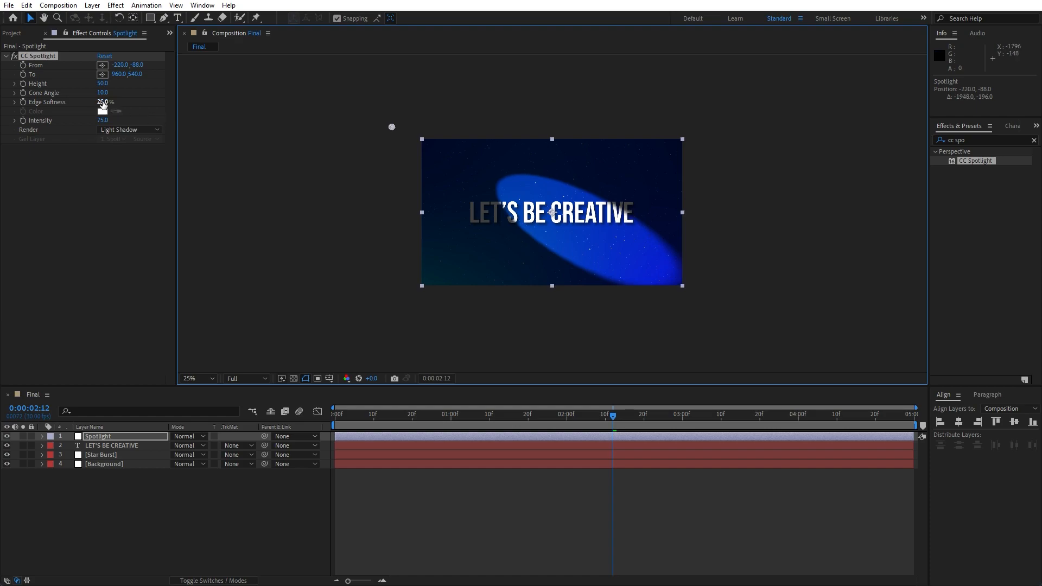
pyautogui.moveTo(103, 104); pyautogui.dragTo(220, 103)
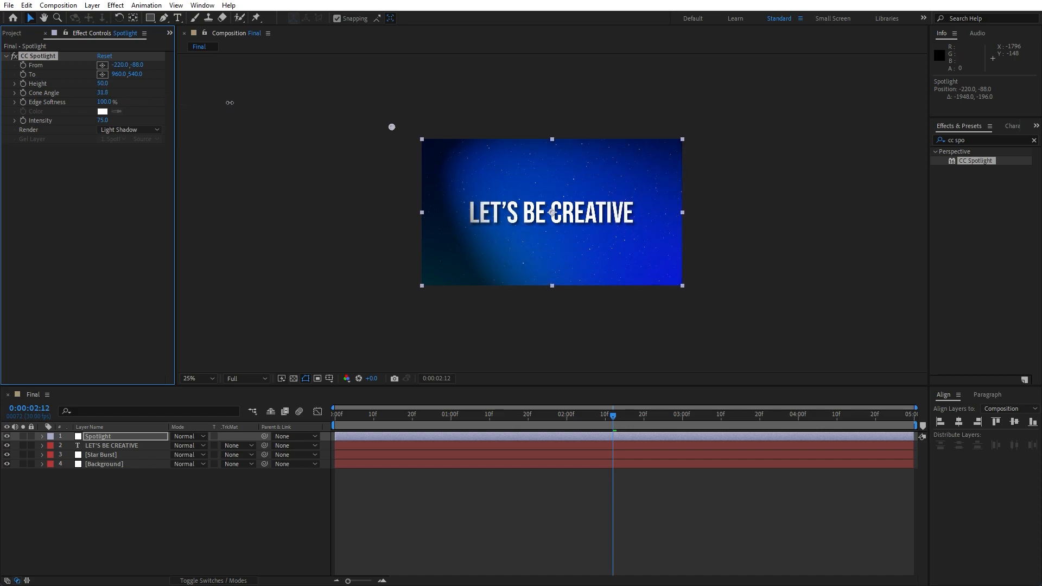
# Set the CC Spotlight Cone Angle to 40
pyautogui.click(103, 93)
pyautogui.write('40')
pyautogui.press('Return')
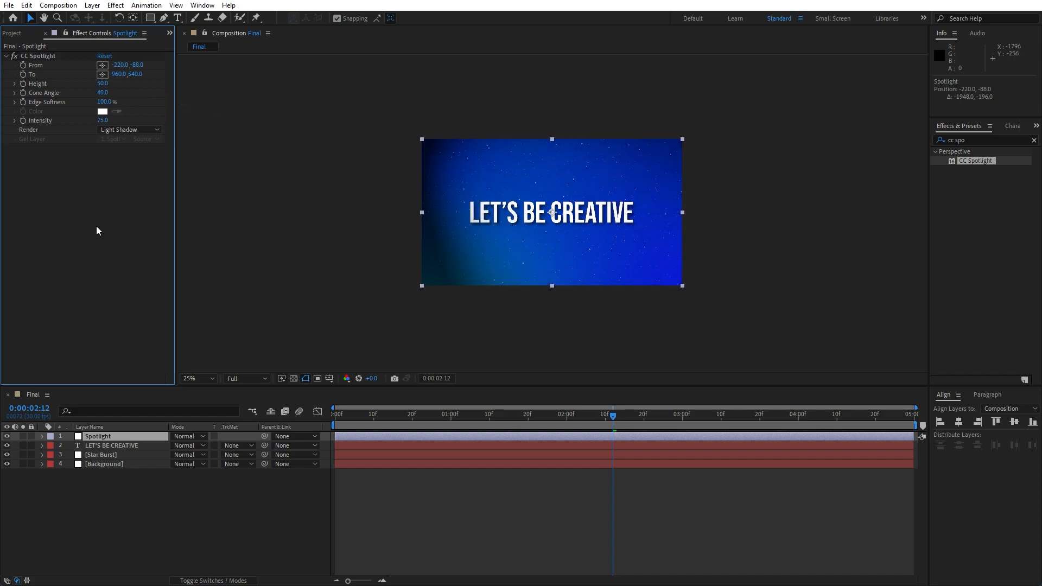
# Set the spotlight's Intensity to 69 and move its From point higher outside the frame, to about -188, -256
pyautogui.moveTo(102, 120); pyautogui.dragTo(95, 120)
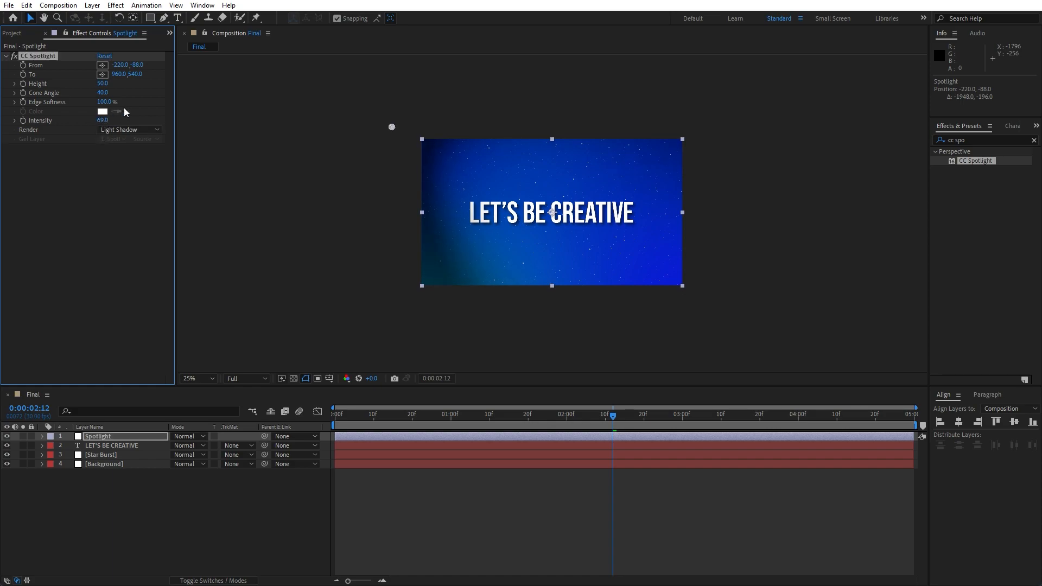
pyautogui.moveTo(392, 127); pyautogui.dragTo(407, 103)
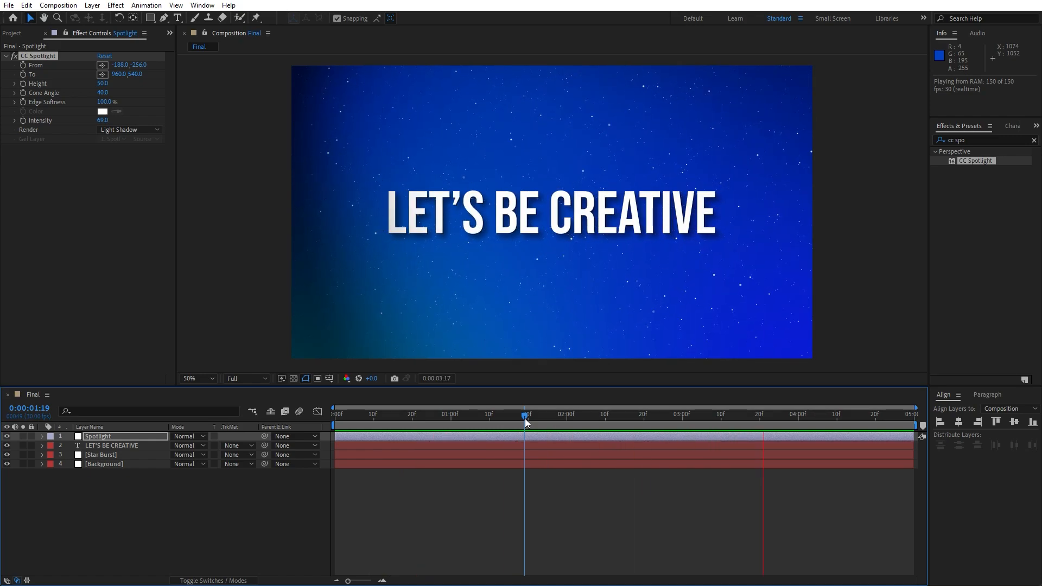
# Preview the animation with the spotlight, move the current time to 0:00:02:23 and stop playback
pyautogui.moveTo(525, 419); pyautogui.dragTo(655, 418)
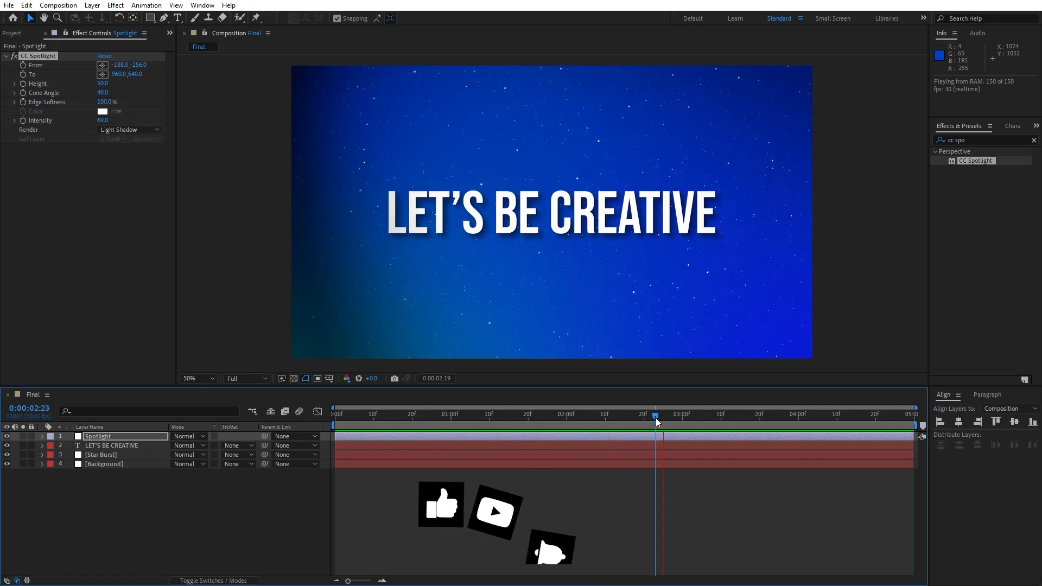
pyautogui.press('space')
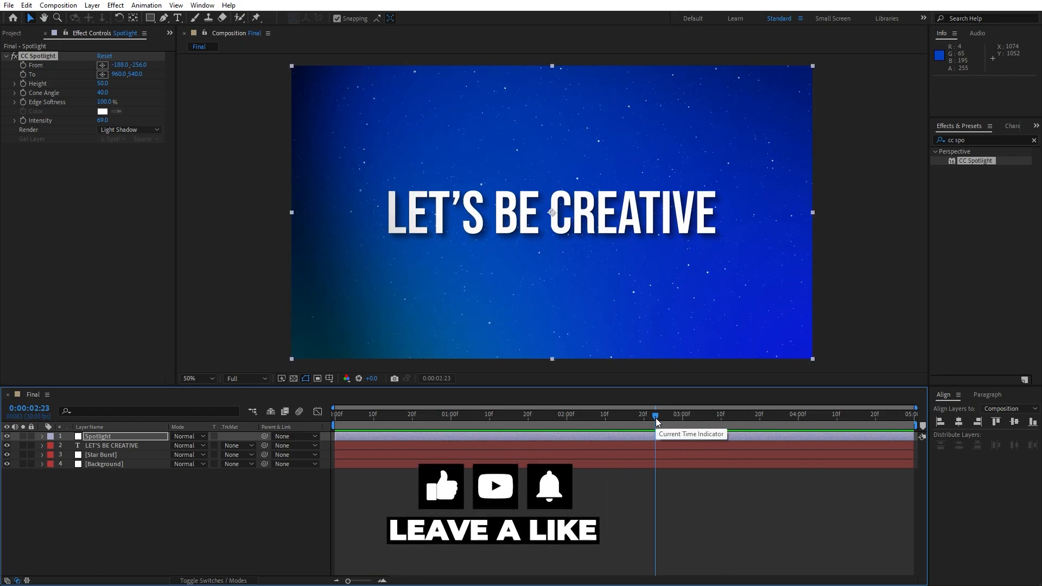